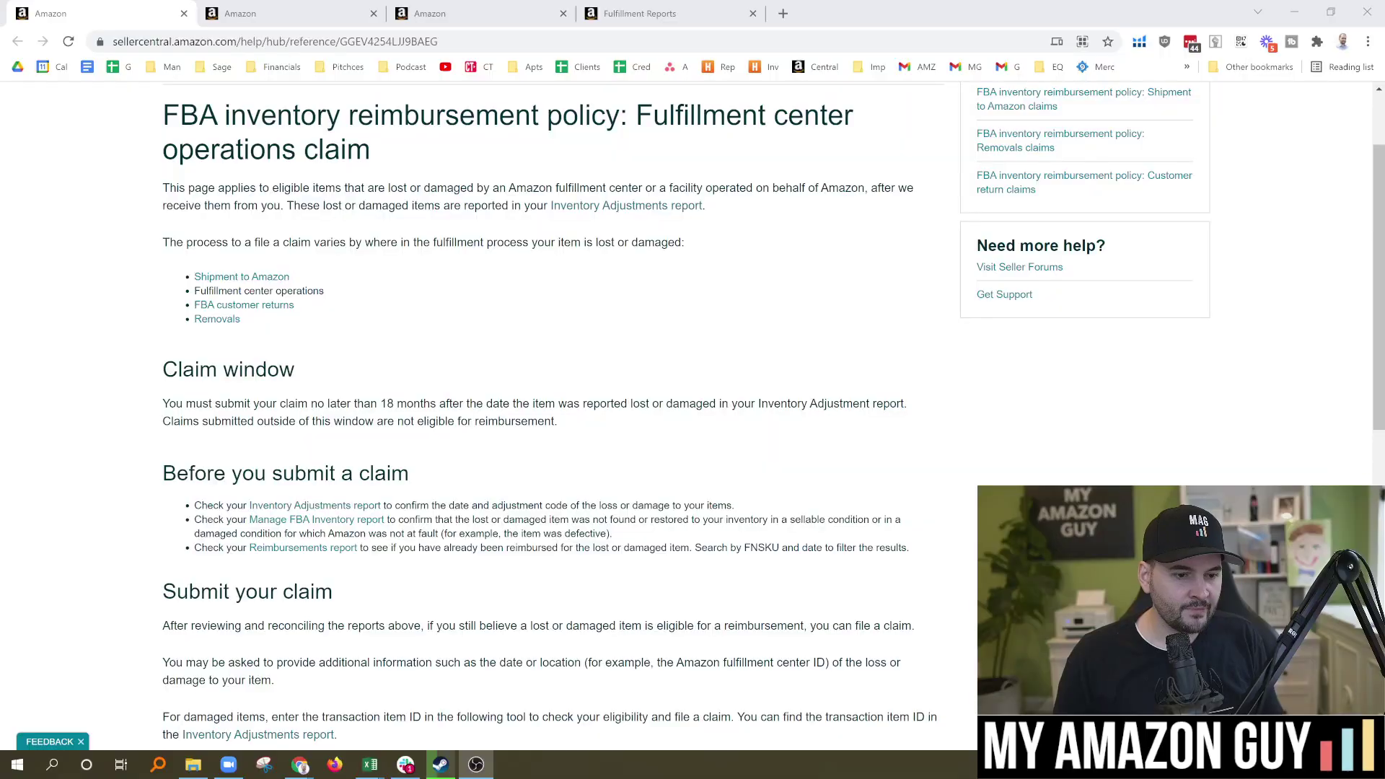
Step: Copy the claim policy page URL and FNSKU X002V8M2L5 from the claim tools section
click(631, 339)
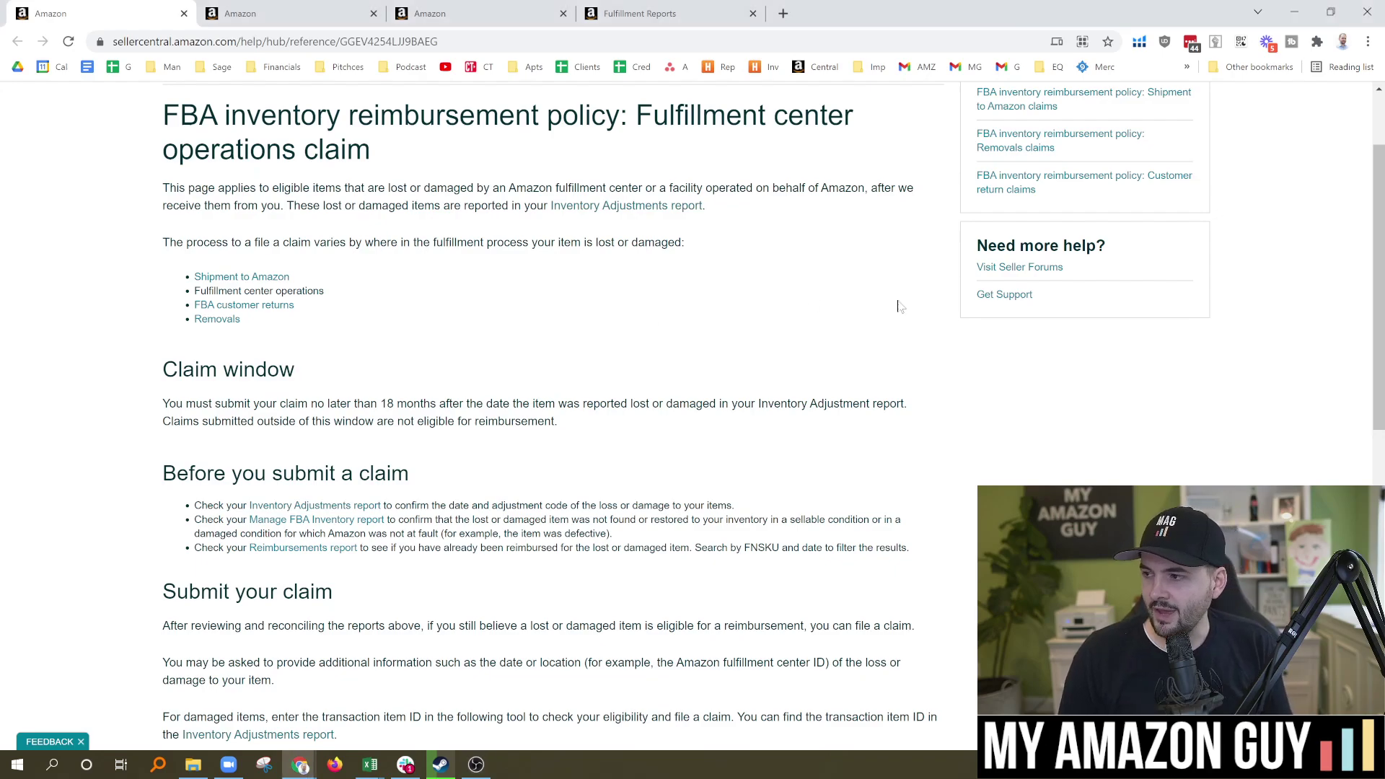
scroll(1383, 292, up, 2)
click(314, 45)
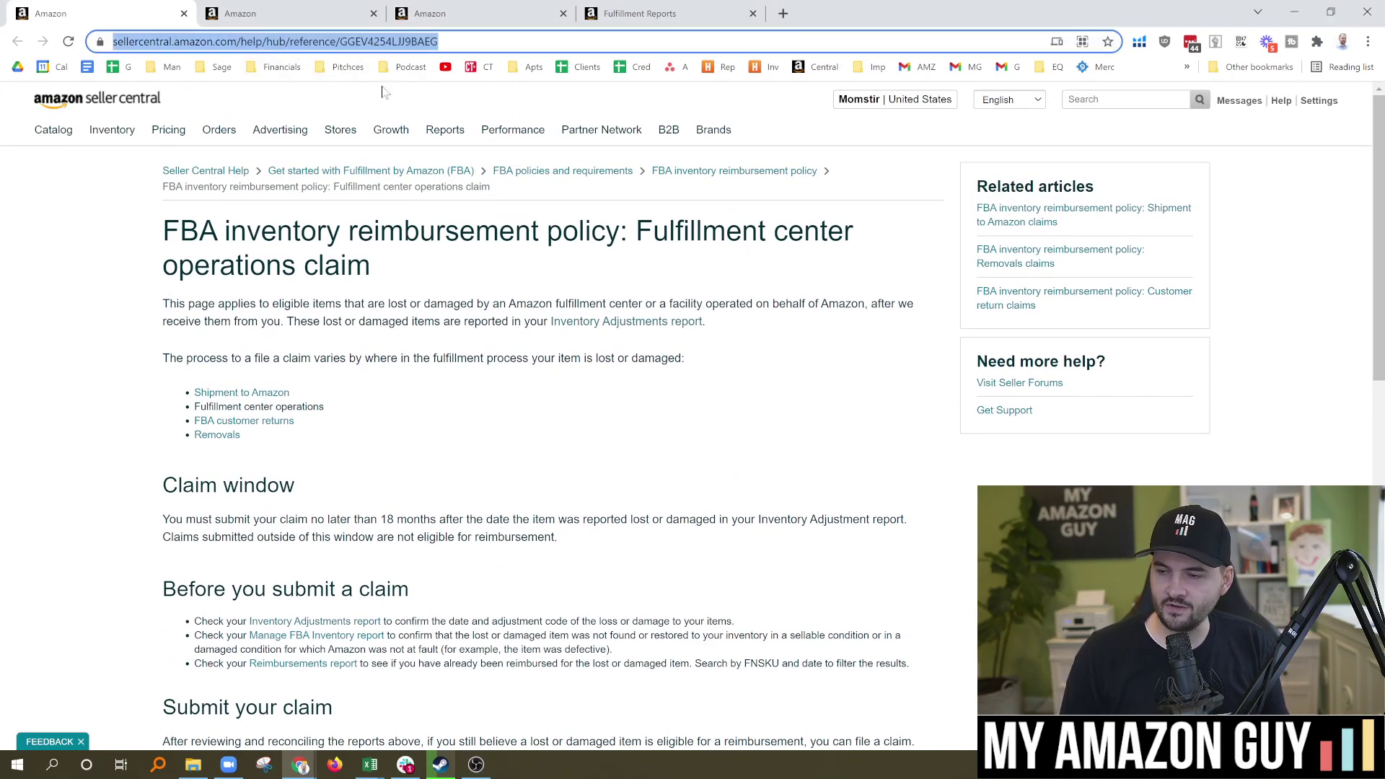
click(406, 303)
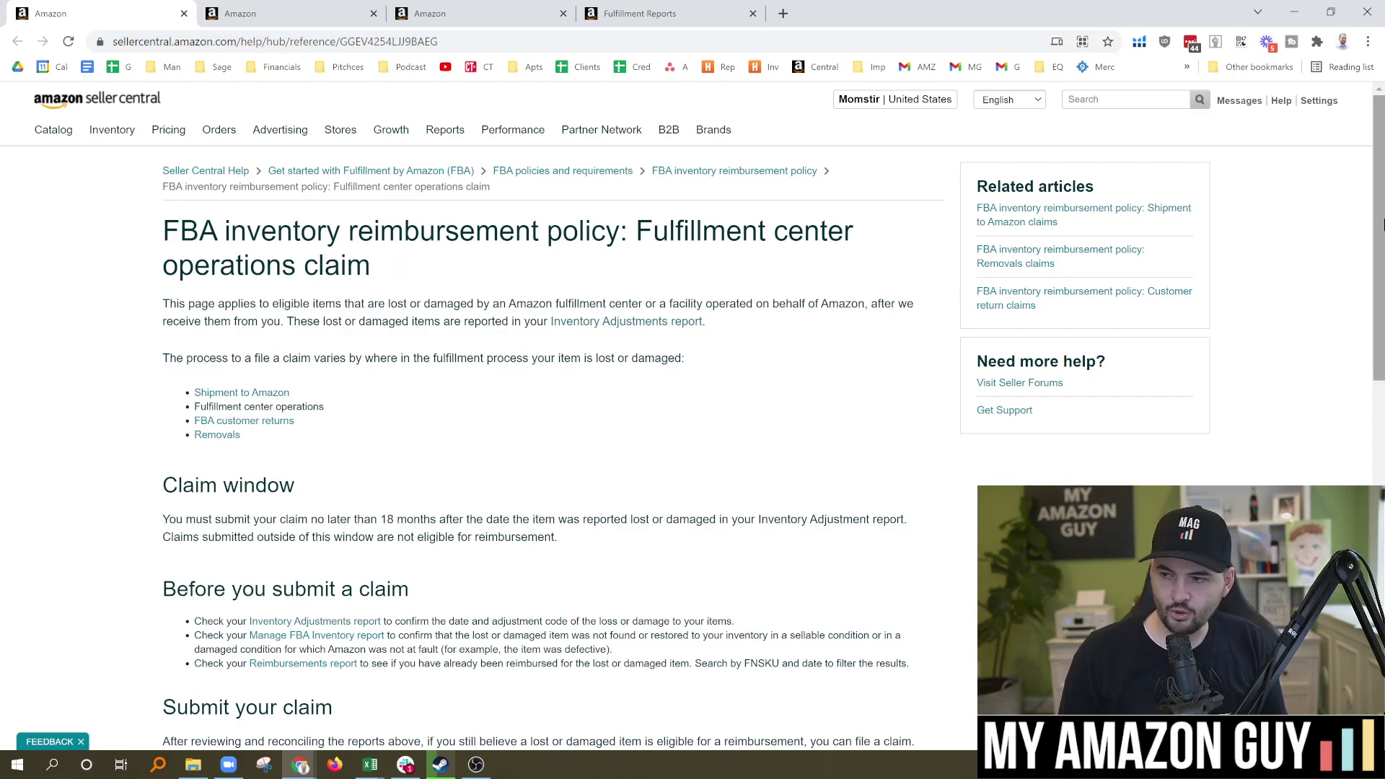
drag(1380, 202, 1380, 530)
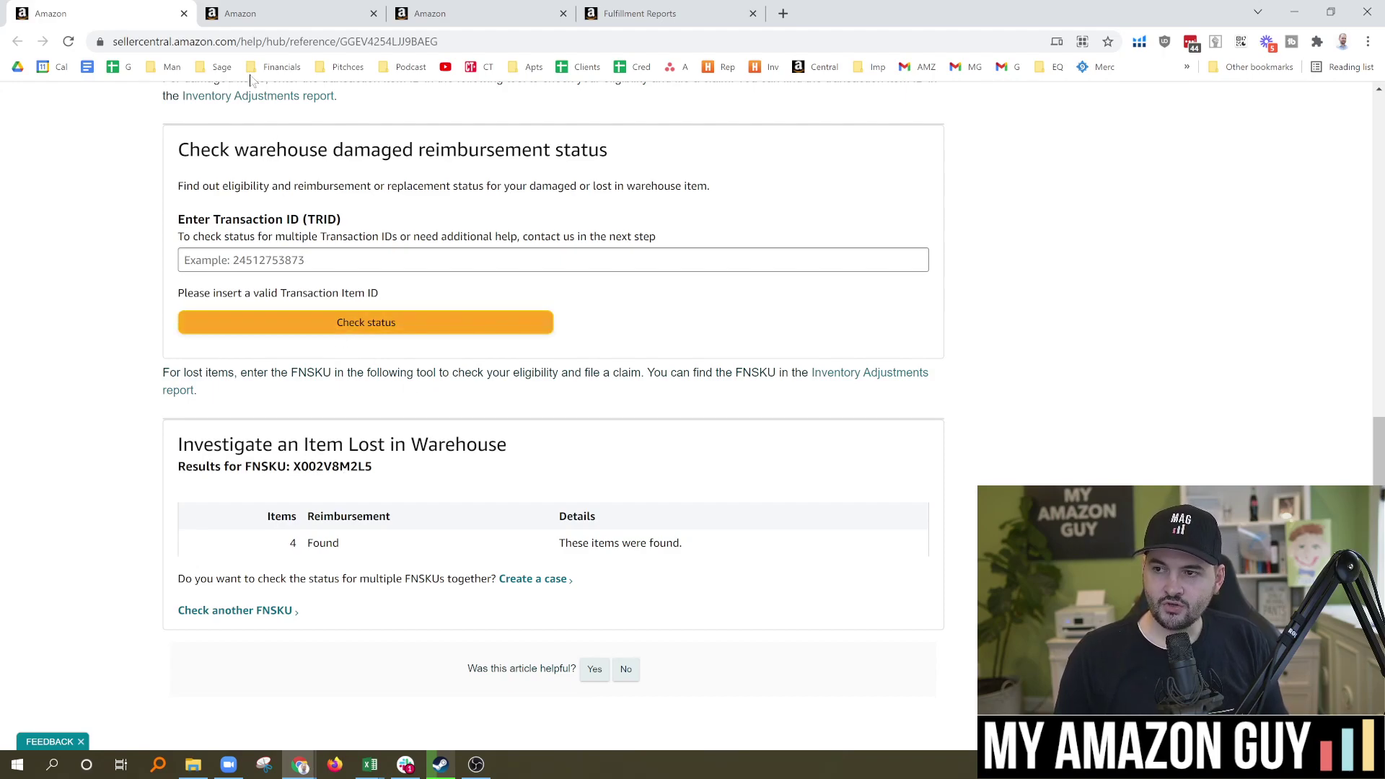
click(243, 45)
key(ctrl+c)
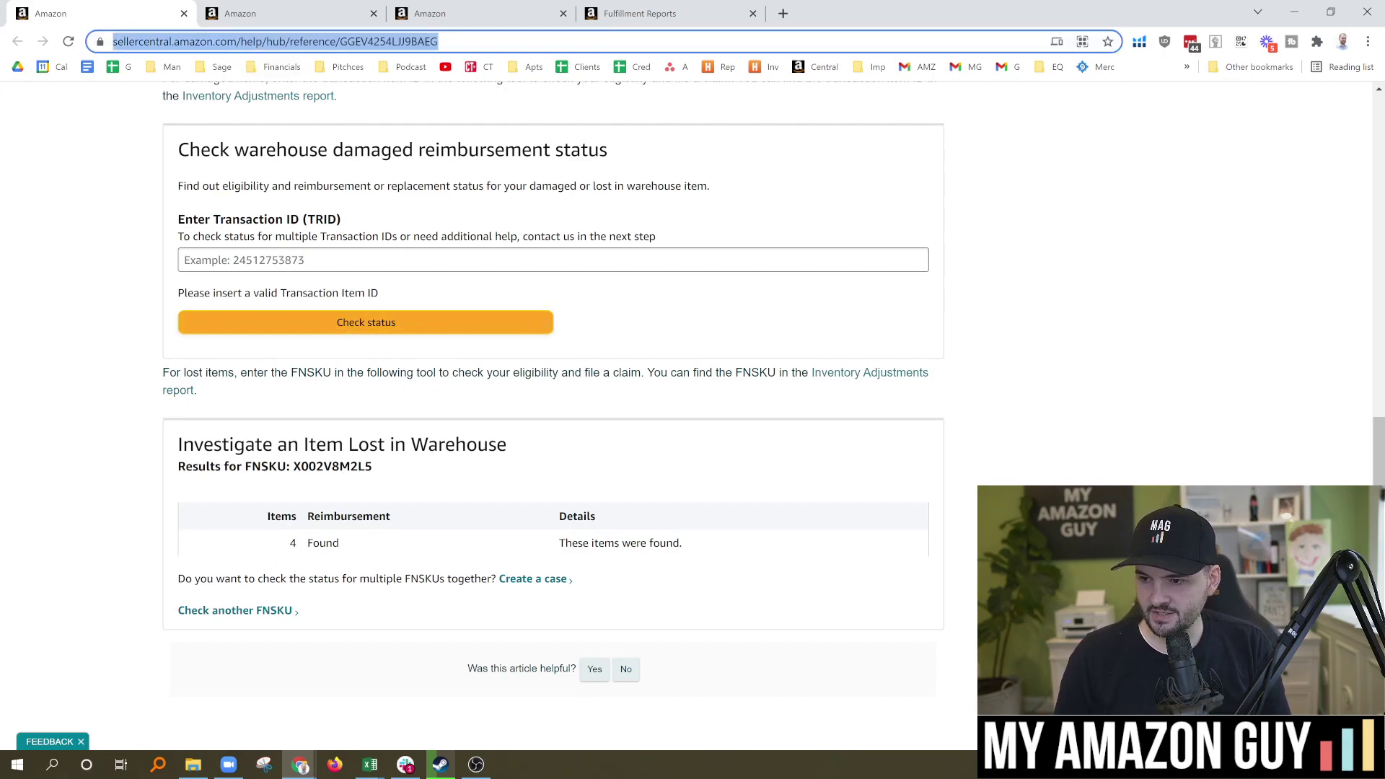
double_click(332, 467)
Step: Load the copied policy page URL in the first Amazon tab
click(260, 13)
click(129, 13)
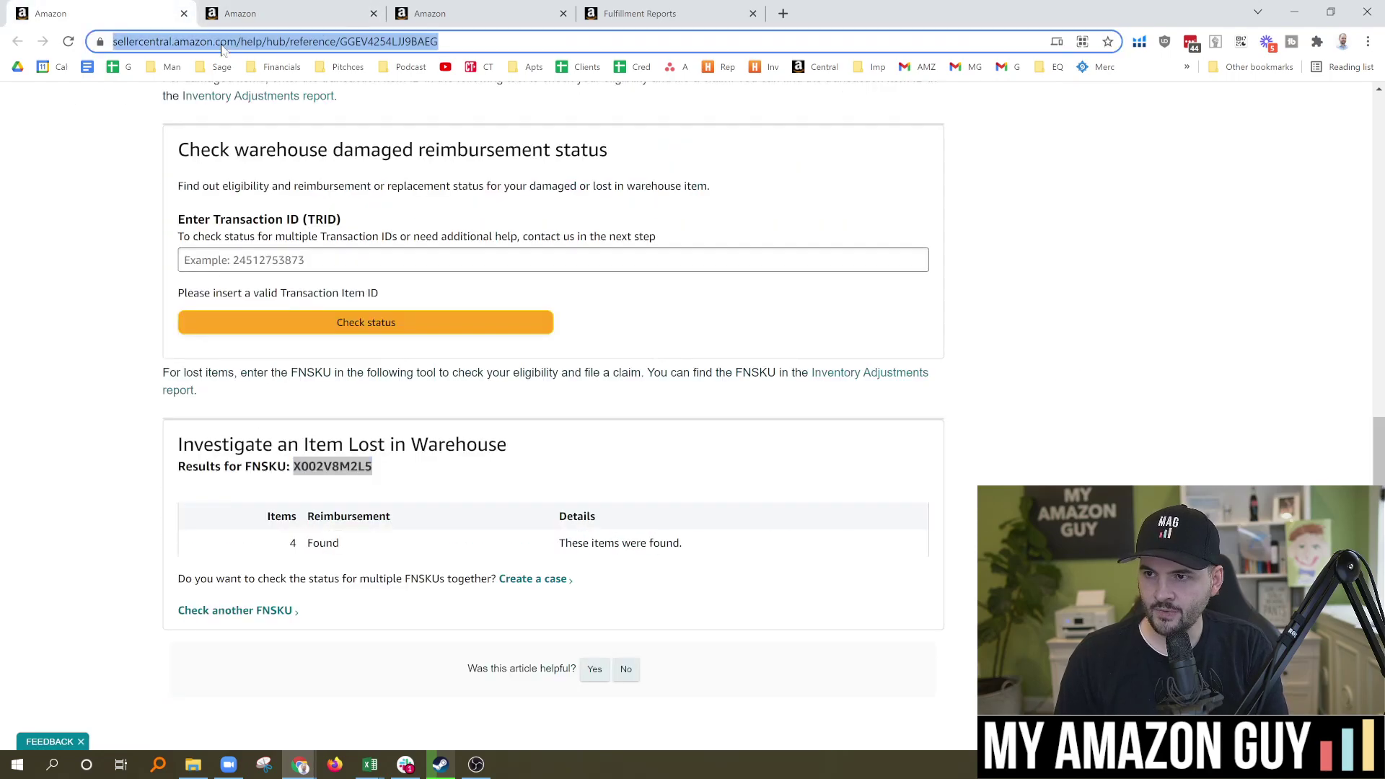
key(ctrl+v)
key(Return)
Step: Run the lost-in-warehouse check for FNSKU X002V8M2L5
scroll(454, 374, down, 7)
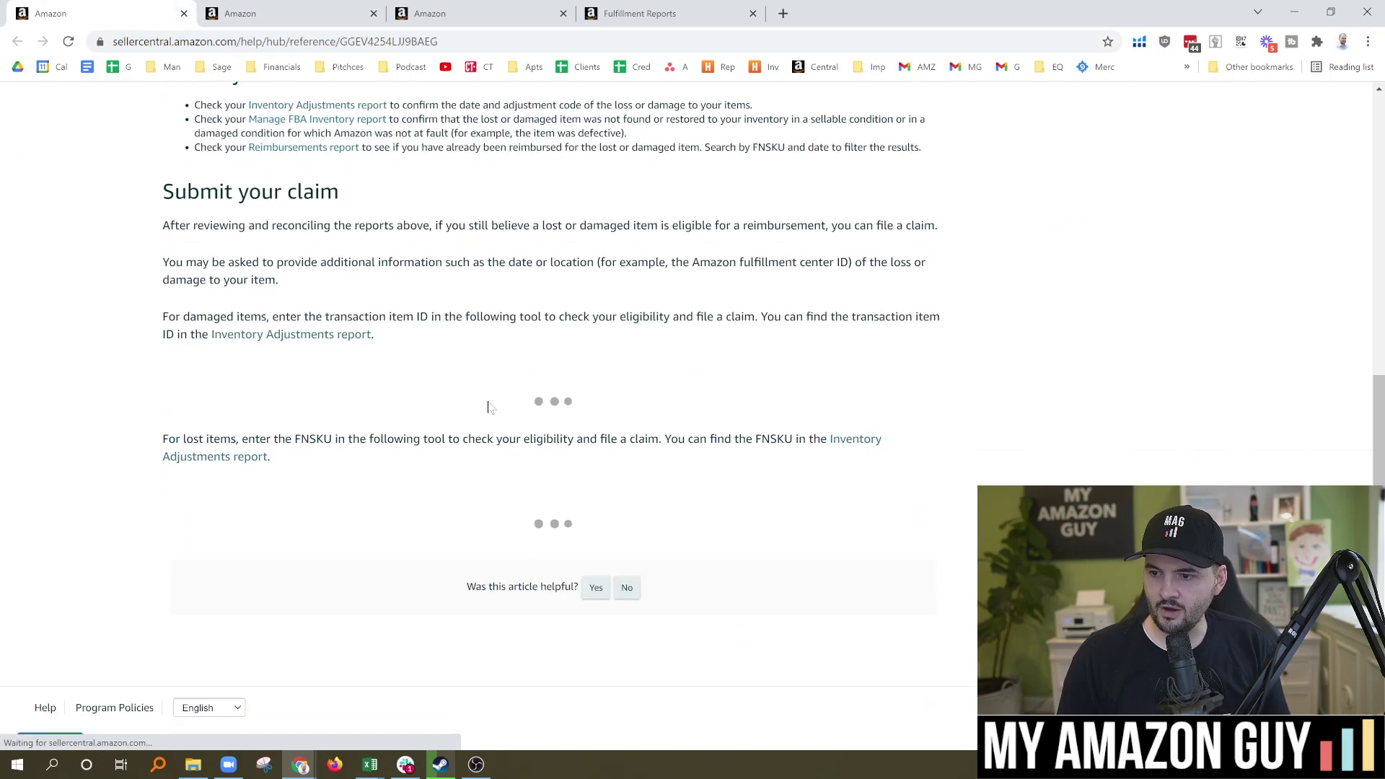
scroll(504, 409, down, 2)
scroll(505, 409, down, 2)
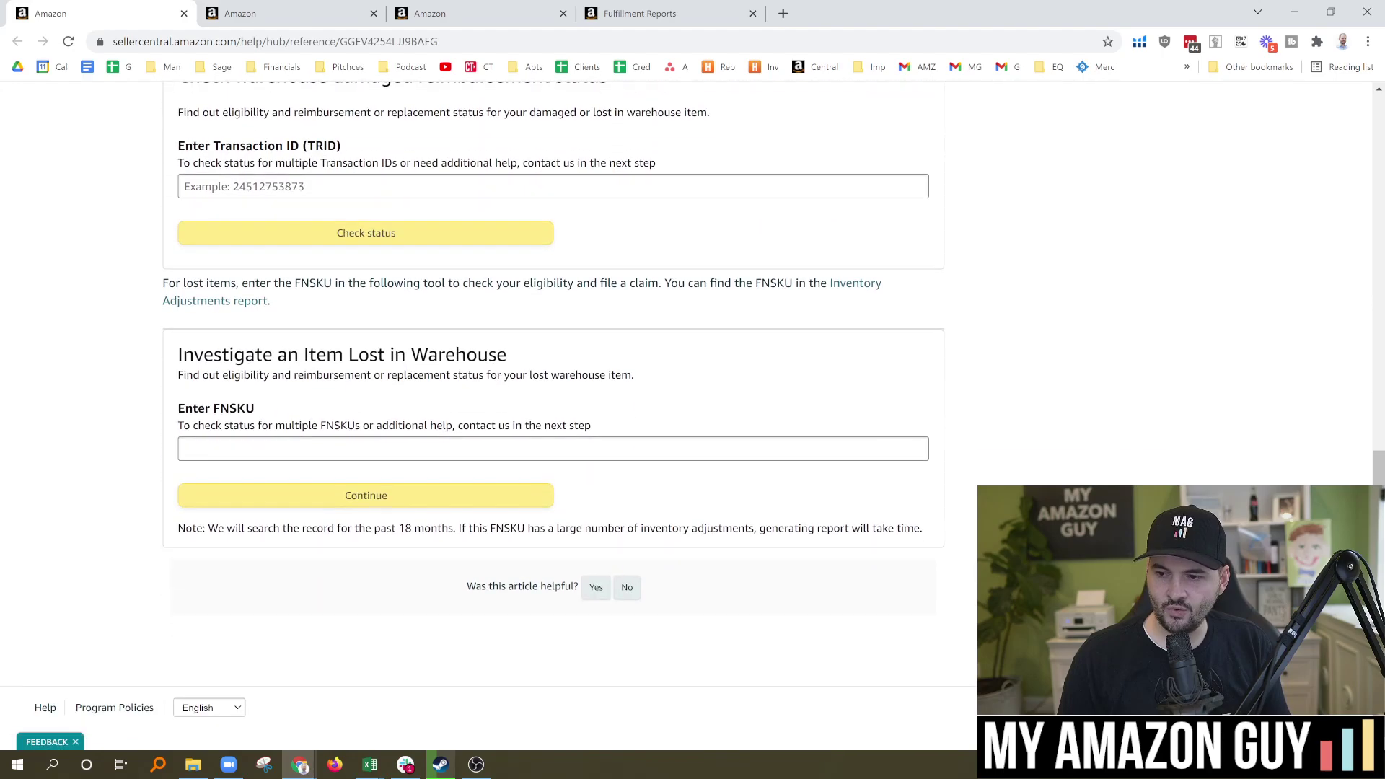
click(317, 449)
click(289, 480)
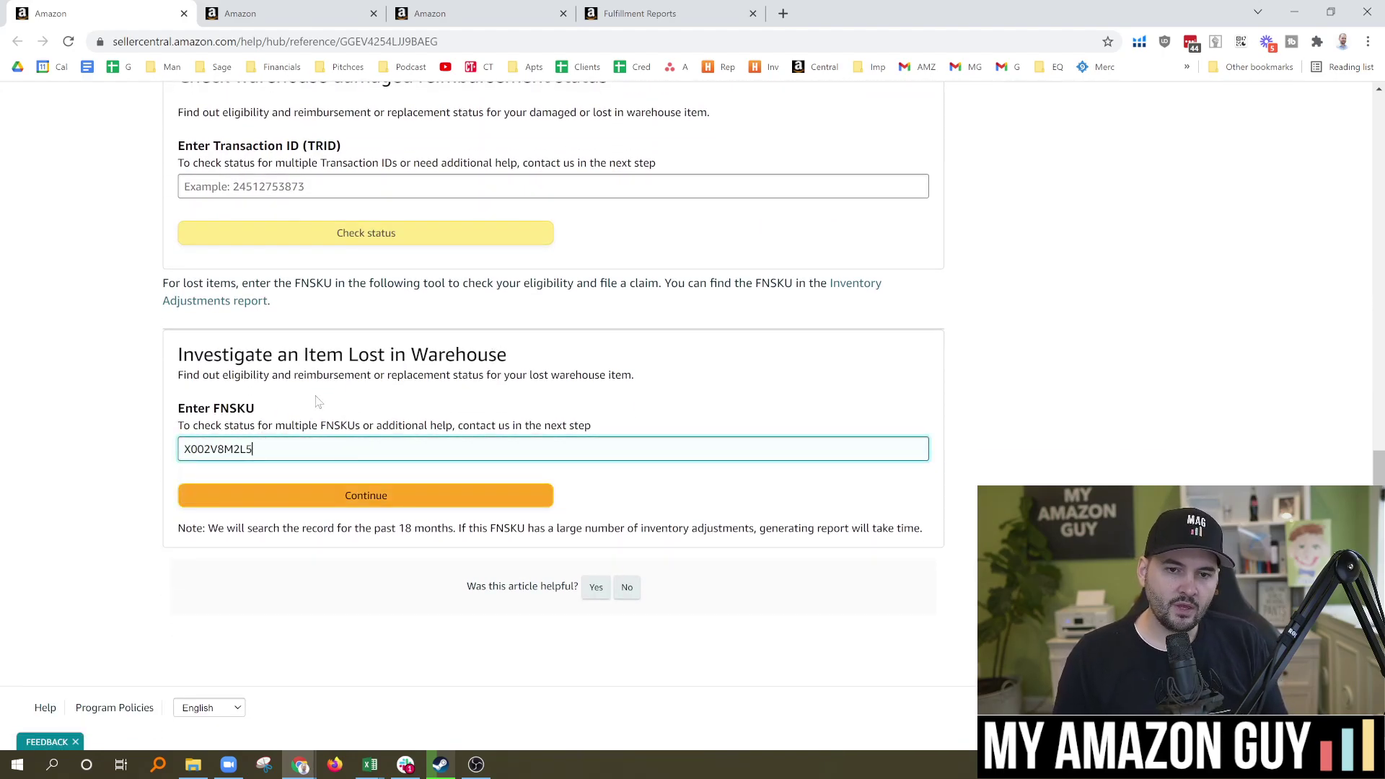
drag(253, 449, 182, 449)
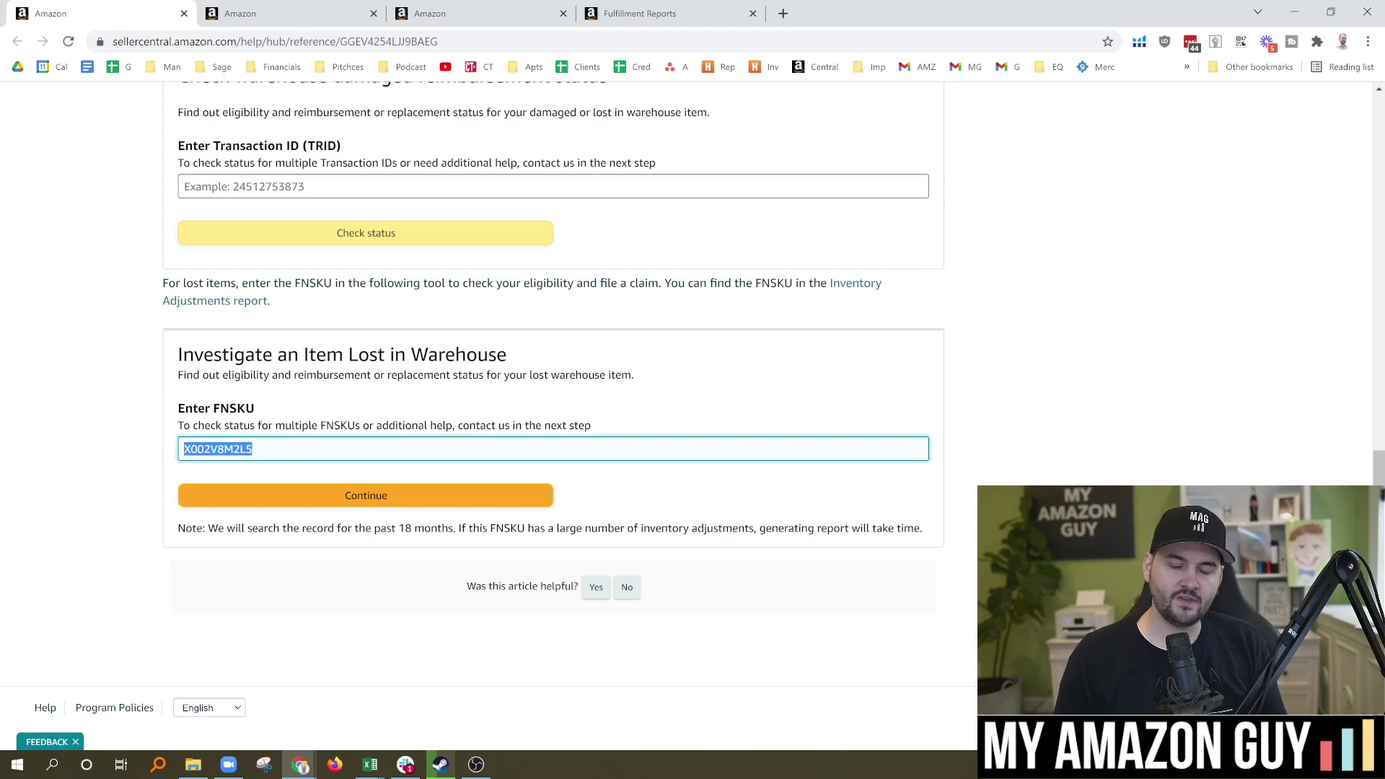
click(356, 507)
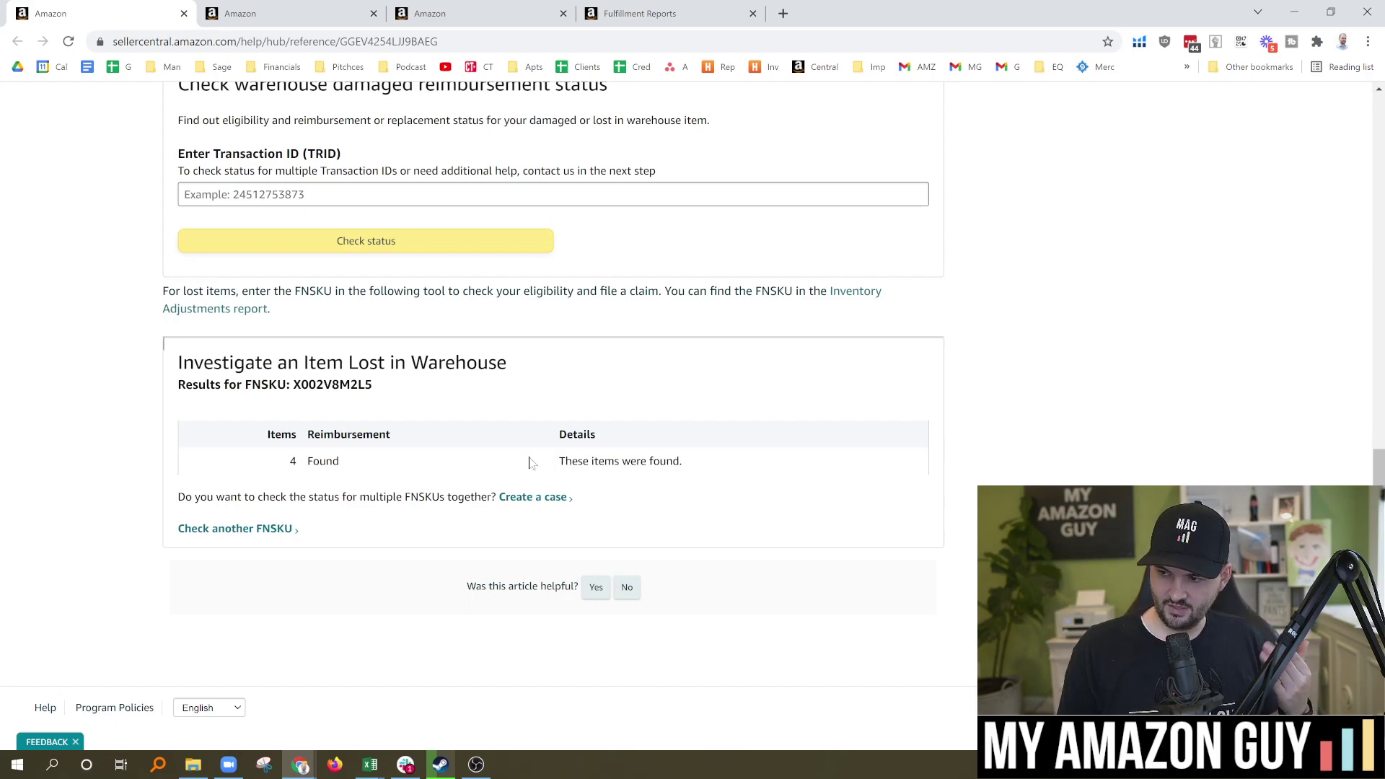
Step: Highlight the results: 4 items, reimbursement status Found, items were found
double_click(292, 462)
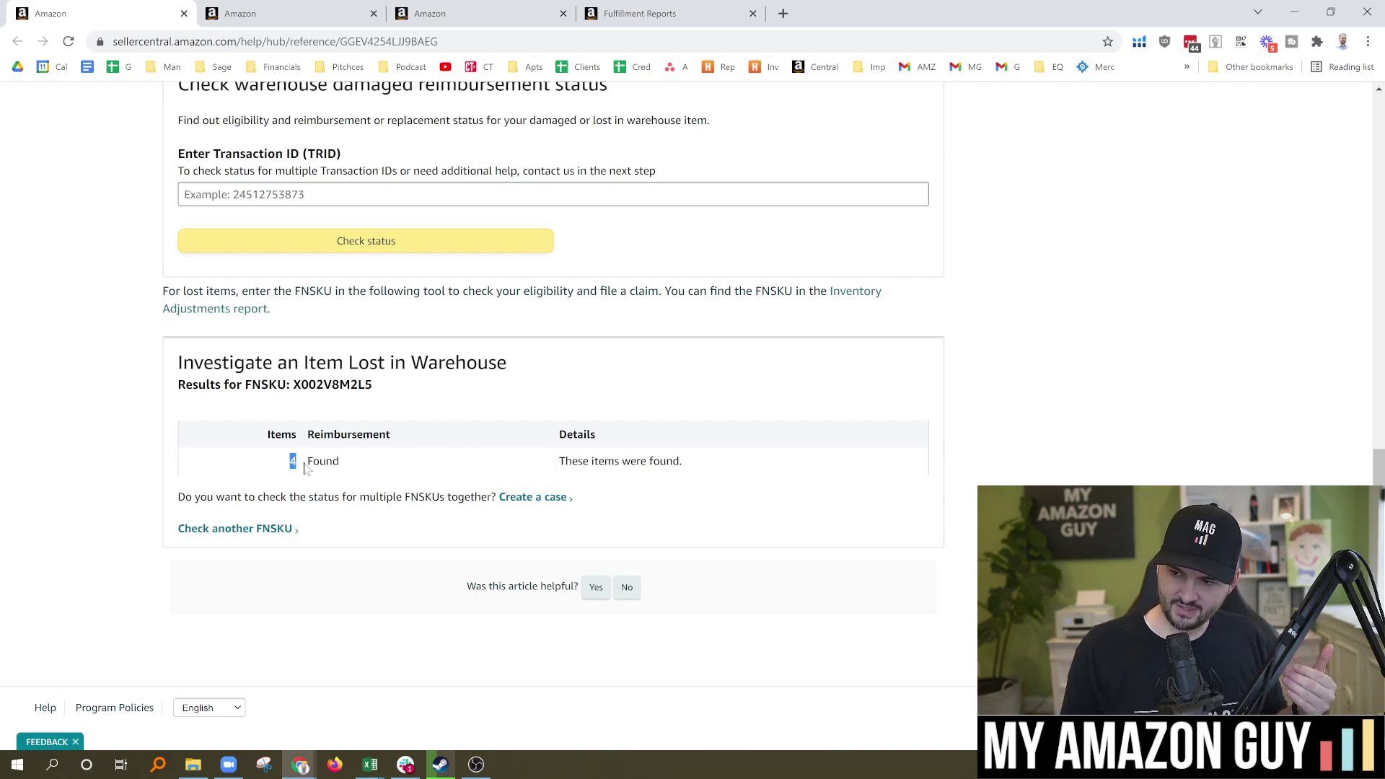
drag(312, 461, 548, 470)
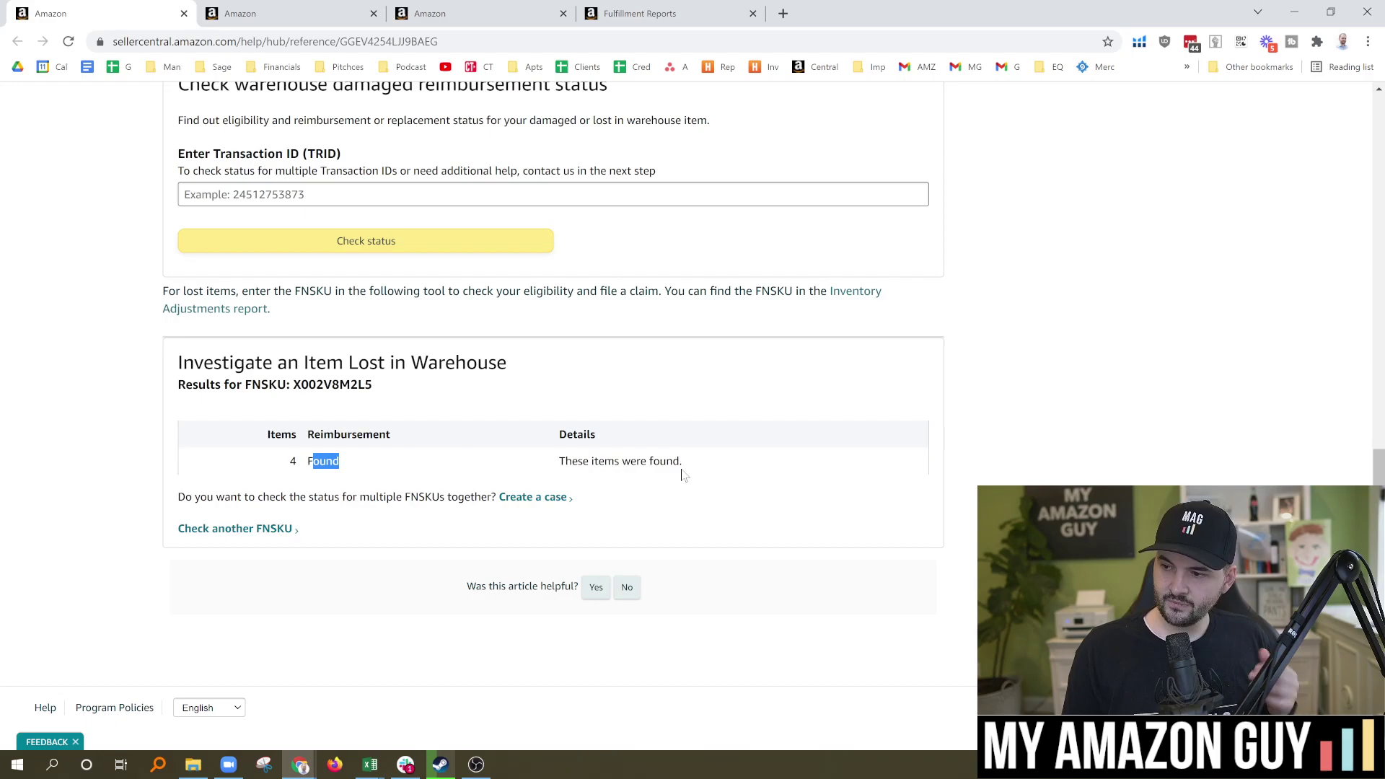
drag(659, 461, 560, 462)
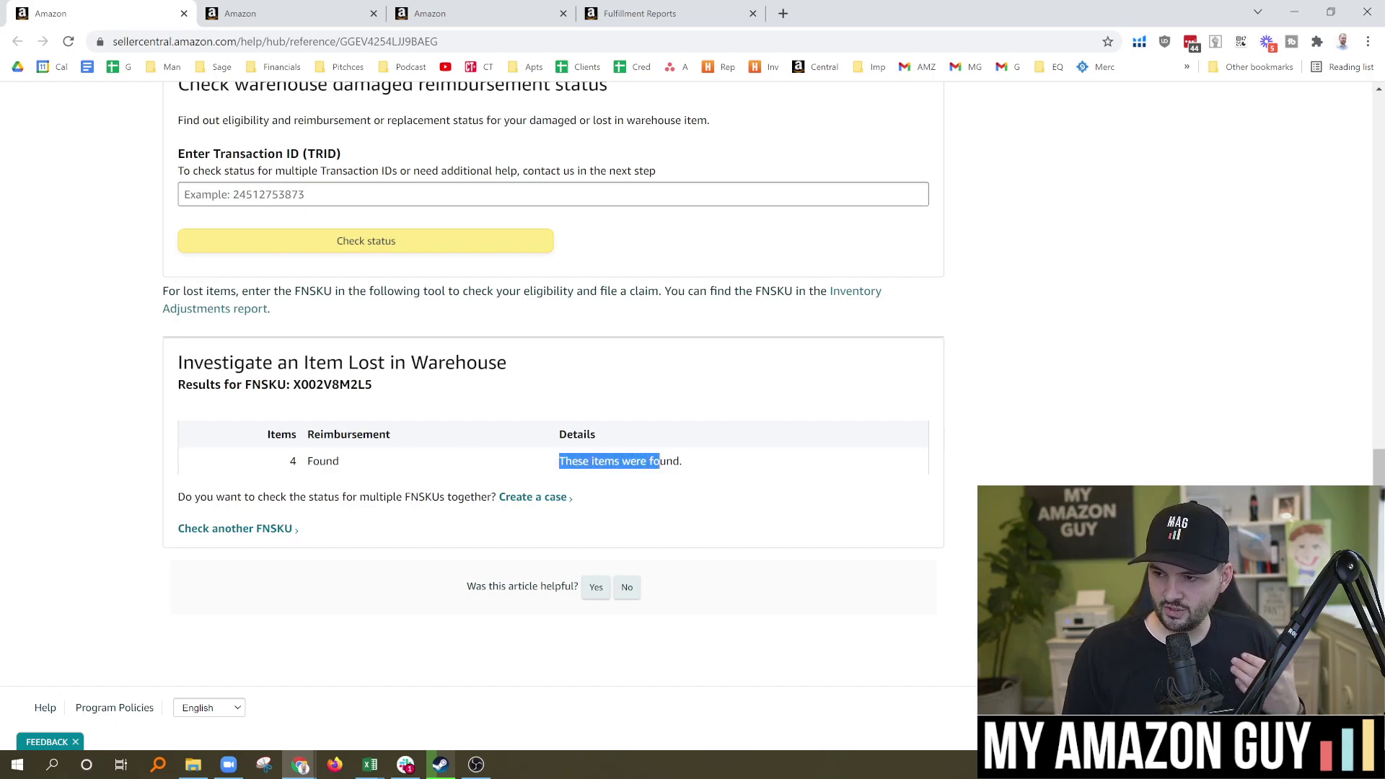
click(595, 474)
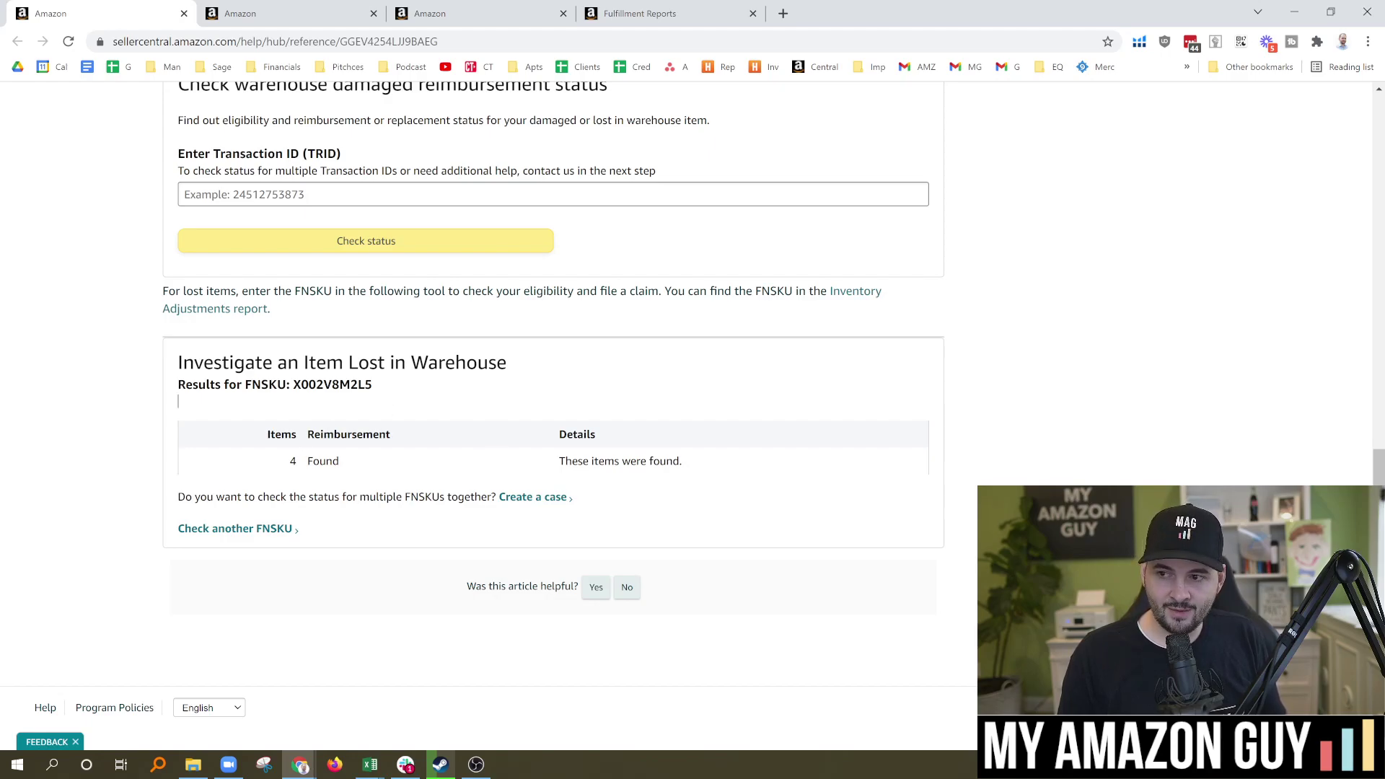
Step: Switch to the tab holding the Inventory Adjustments report page
scroll(541, 365, up, 2)
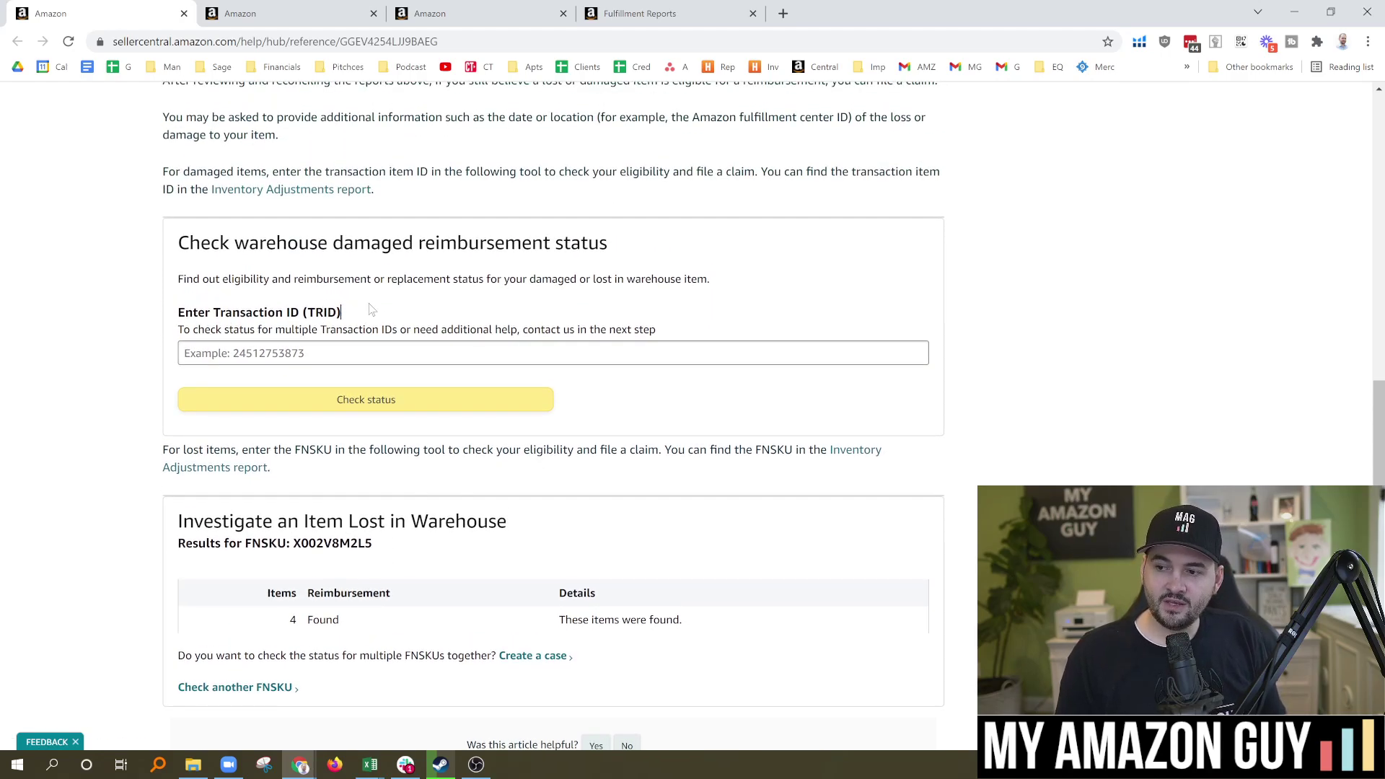
click(371, 310)
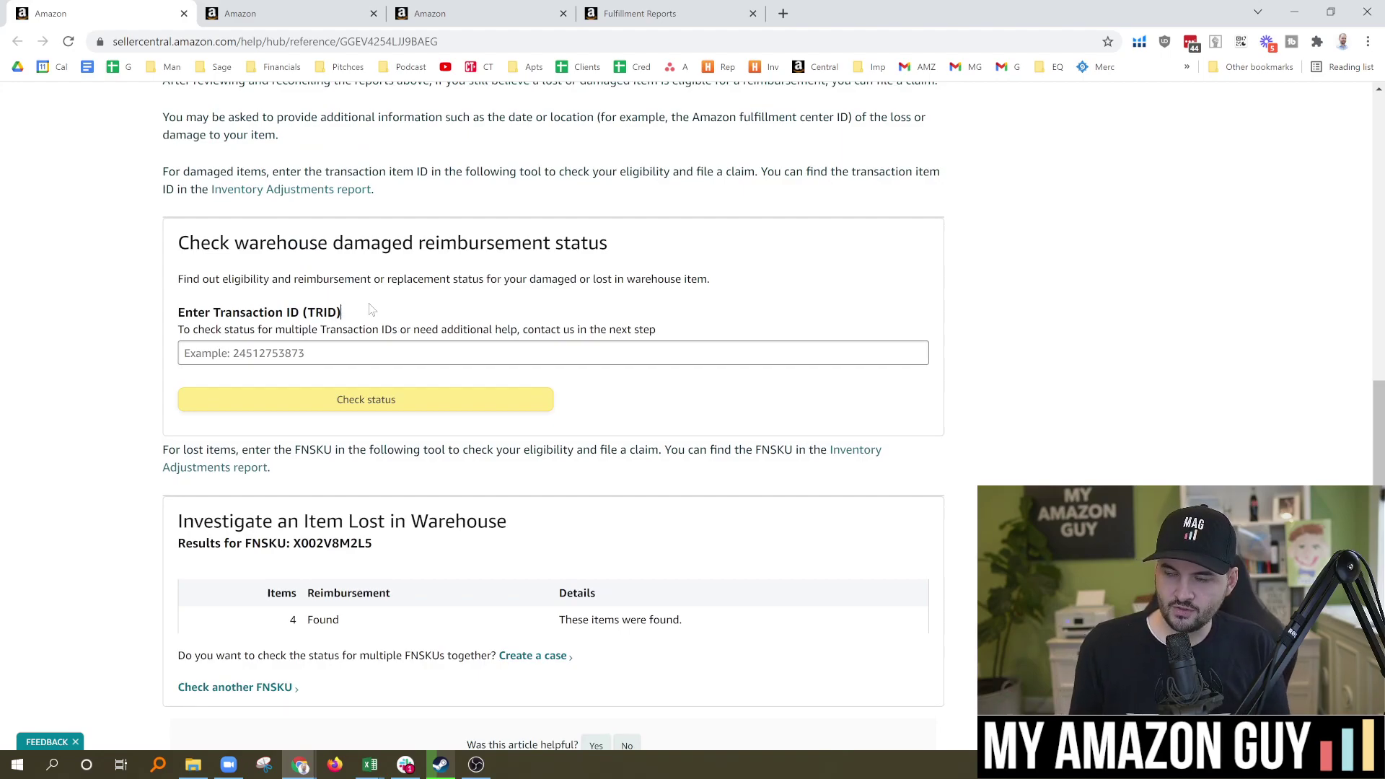
click(294, 10)
click(469, 10)
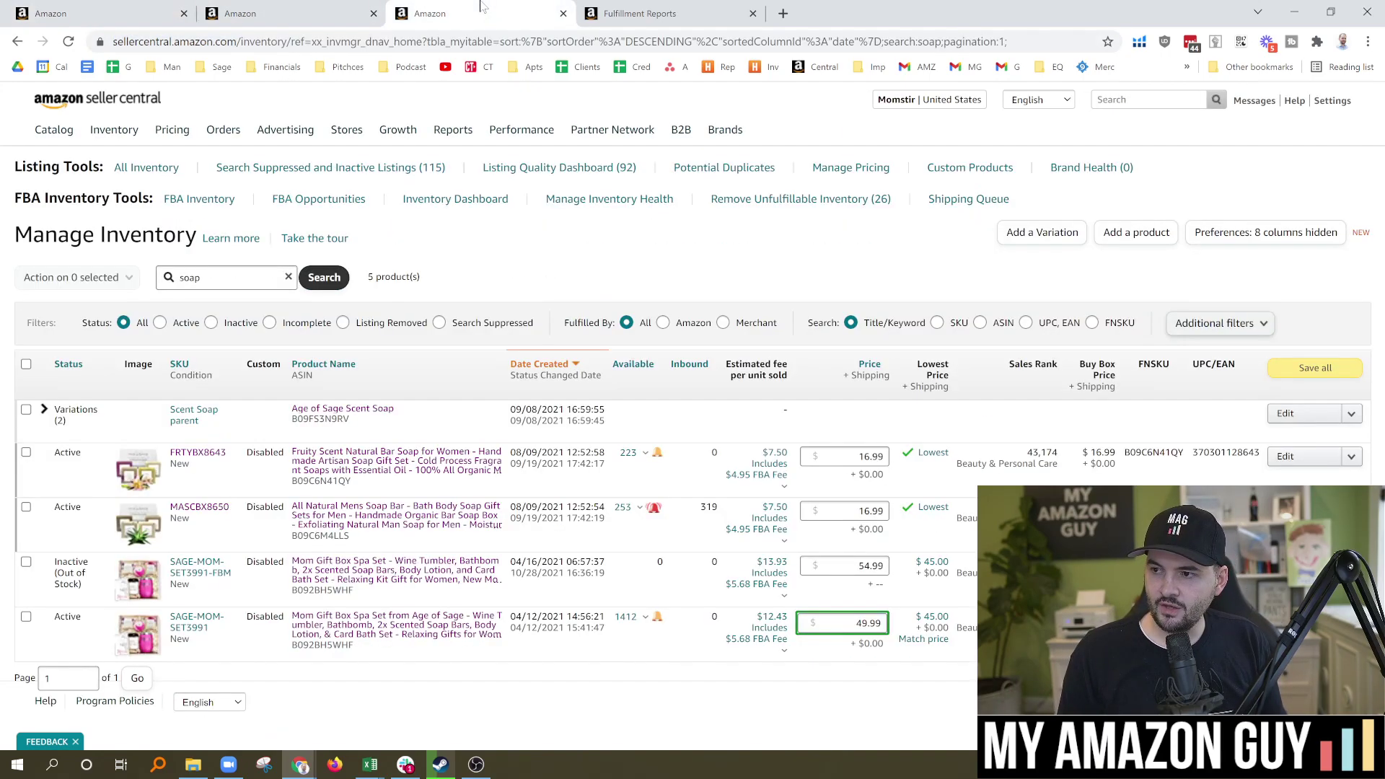
click(626, 7)
Step: Review the Inventory Adjustments Download options and the list of previously requested reports
scroll(568, 200, up, 2)
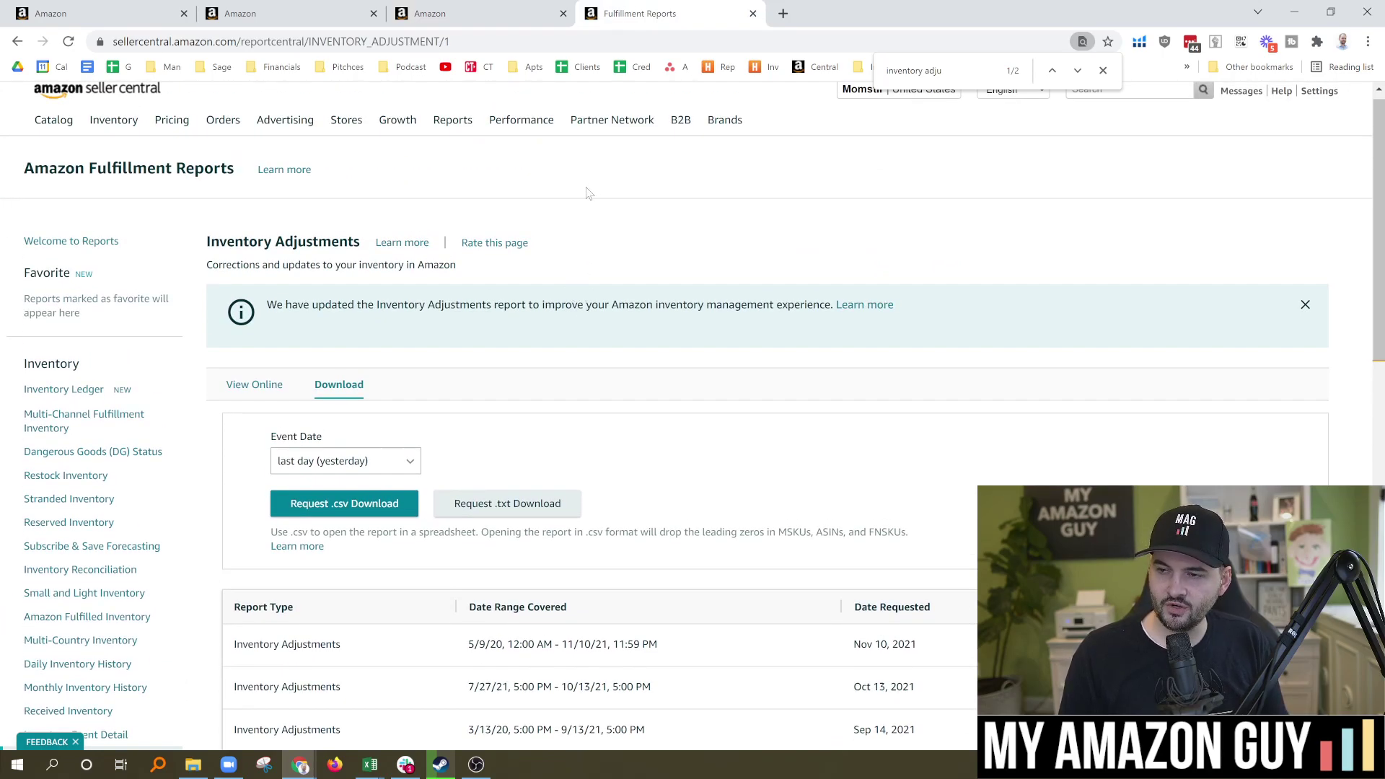
mouse_move(449, 126)
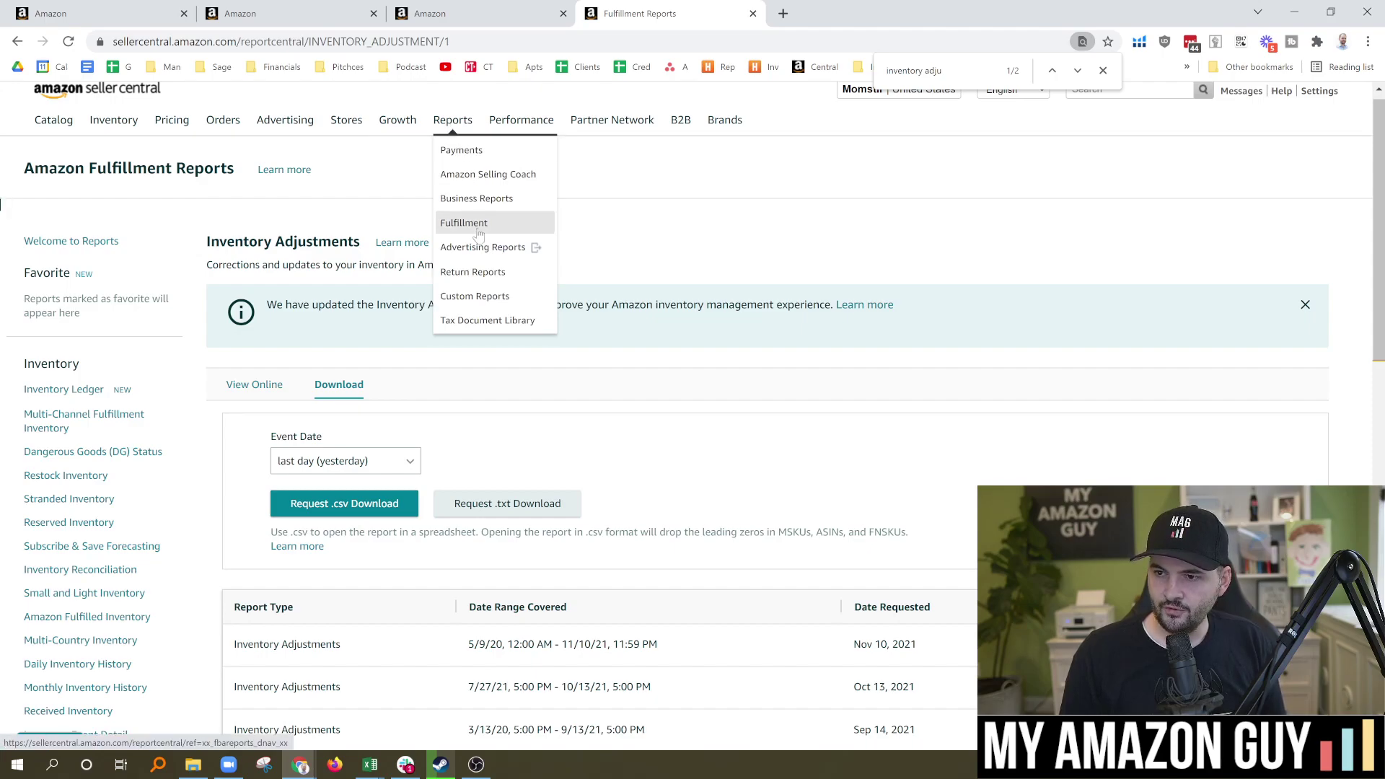
scroll(347, 267, down, 1)
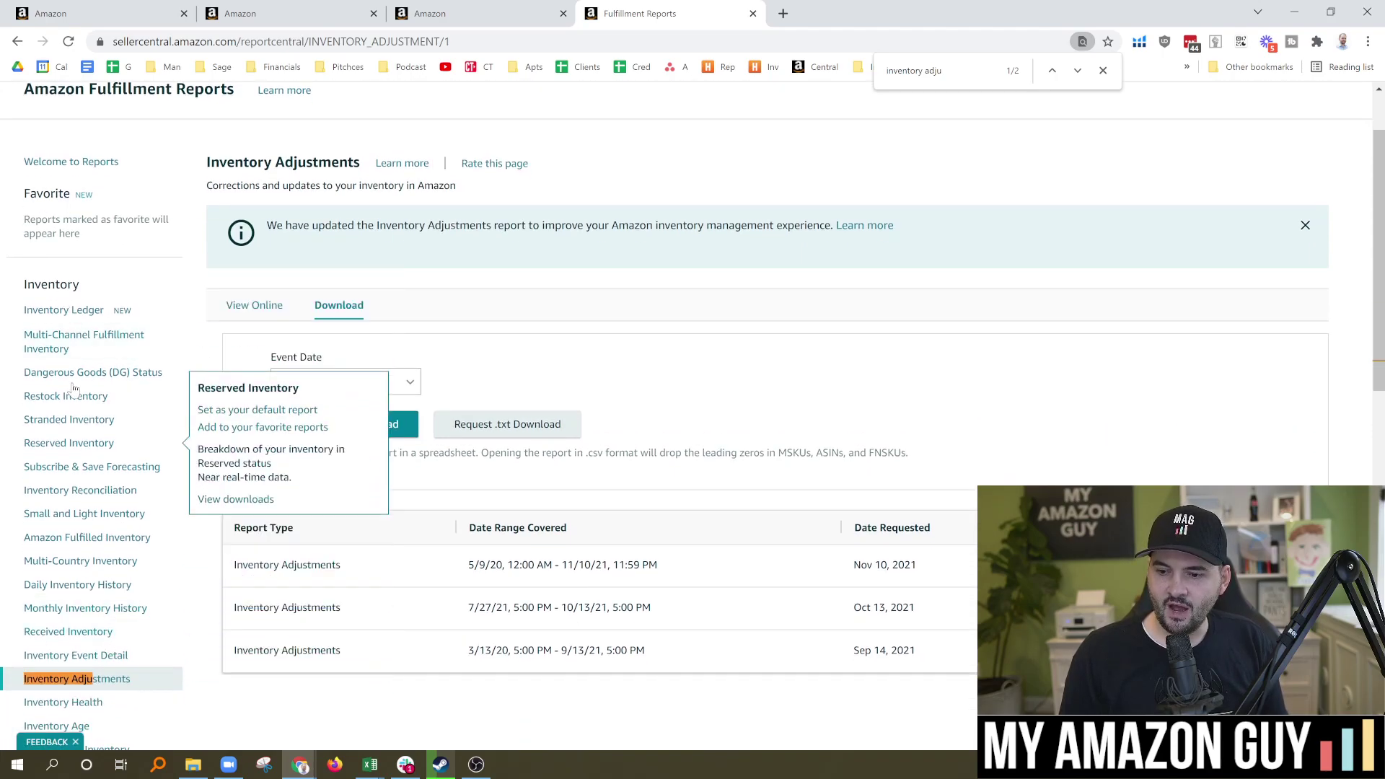
drag(80, 286, 36, 286)
scroll(99, 287, down, 1)
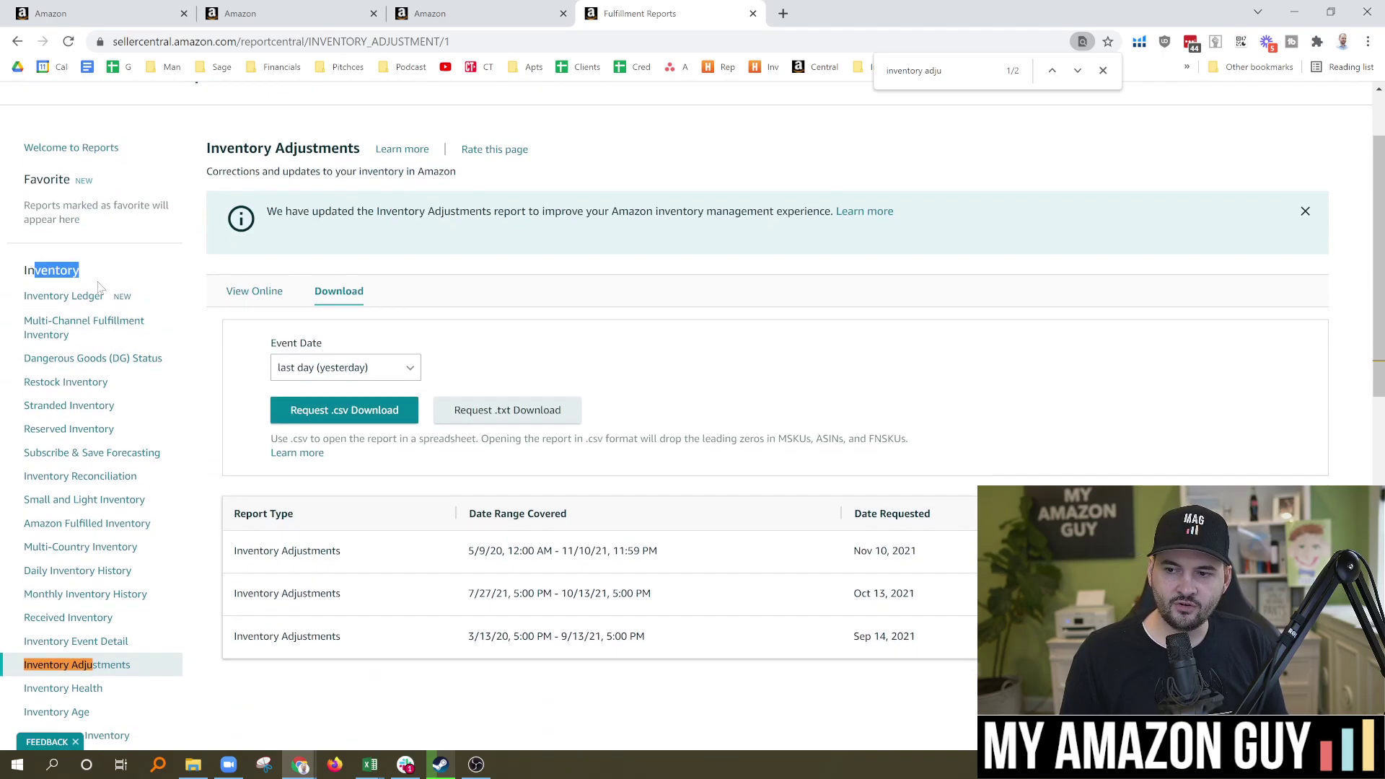
scroll(99, 287, down, 2)
scroll(79, 360, down, 2)
scroll(74, 155, up, 2)
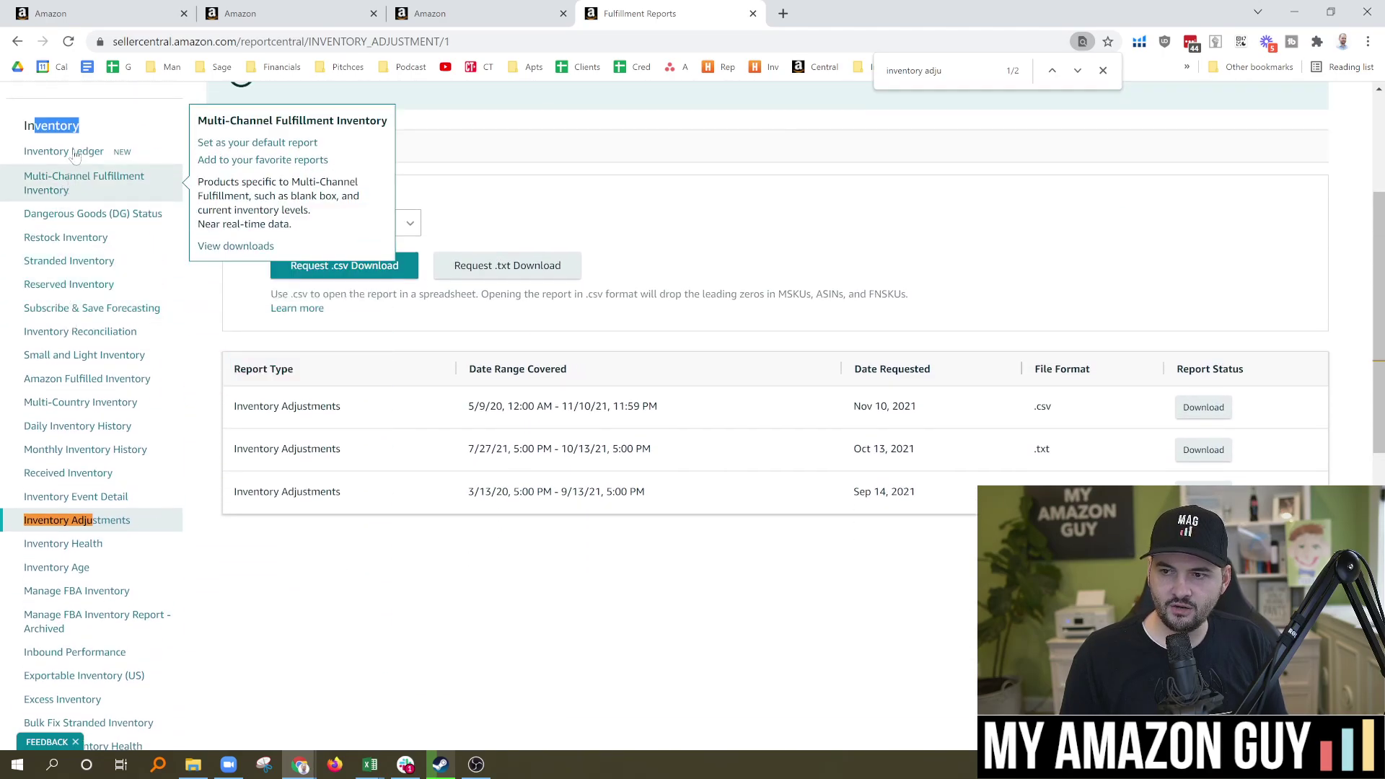
scroll(133, 534, down, 5)
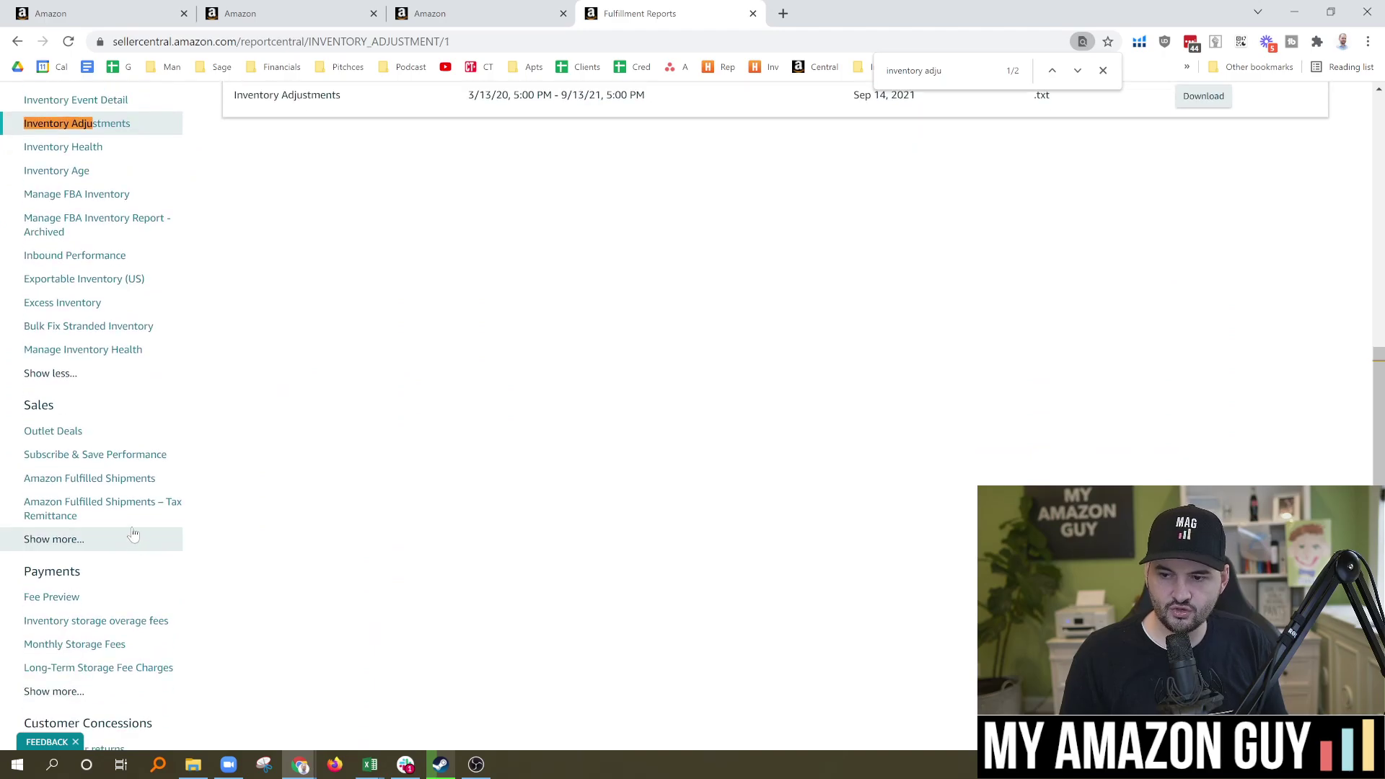
scroll(133, 534, up, 5)
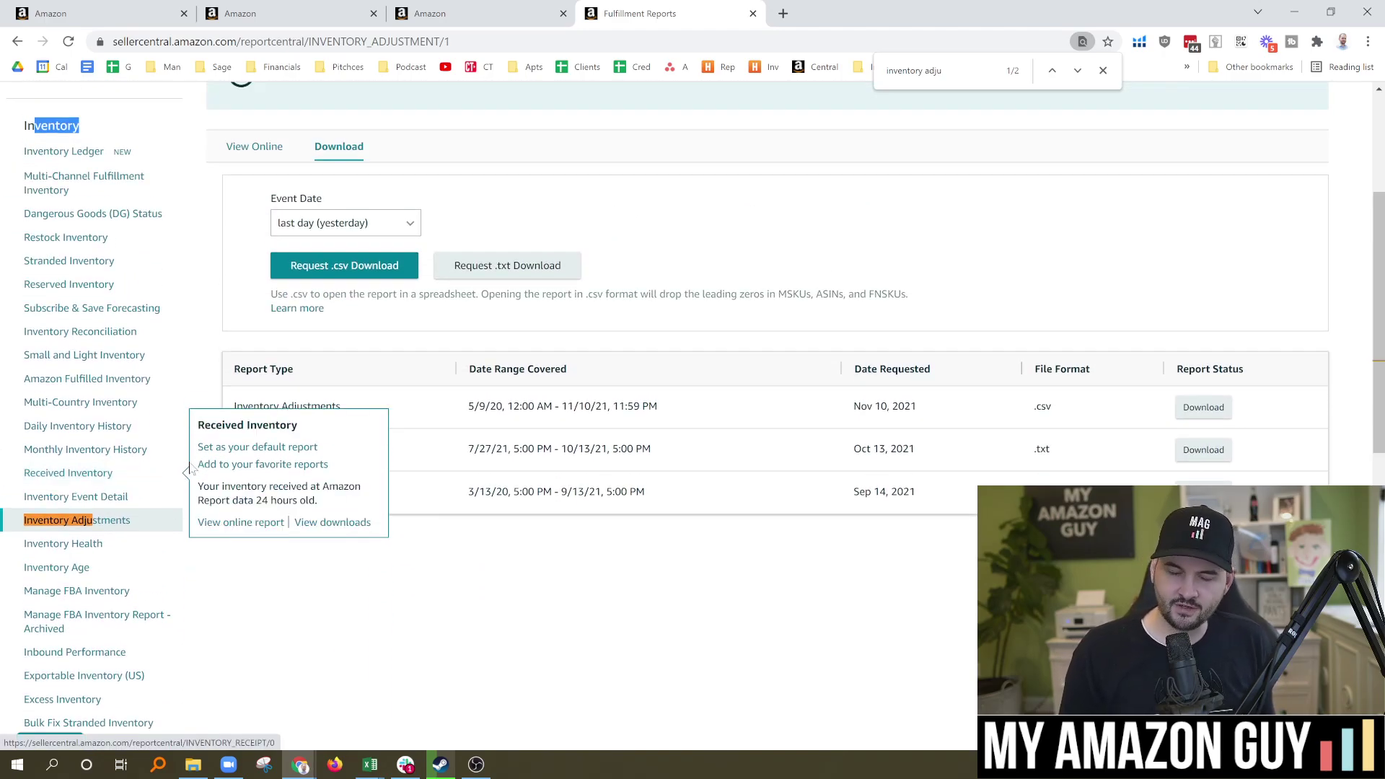
mouse_move(85, 525)
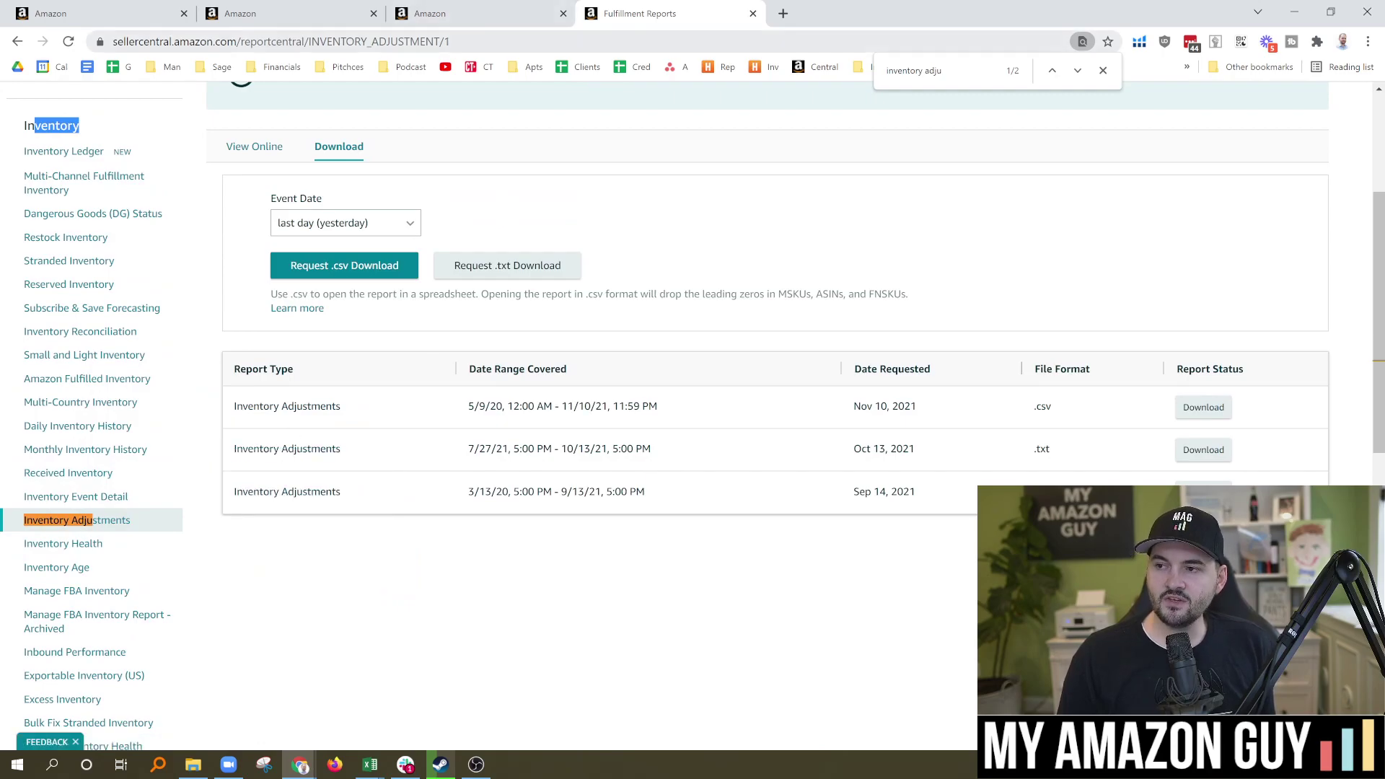
click(492, 41)
click(703, 216)
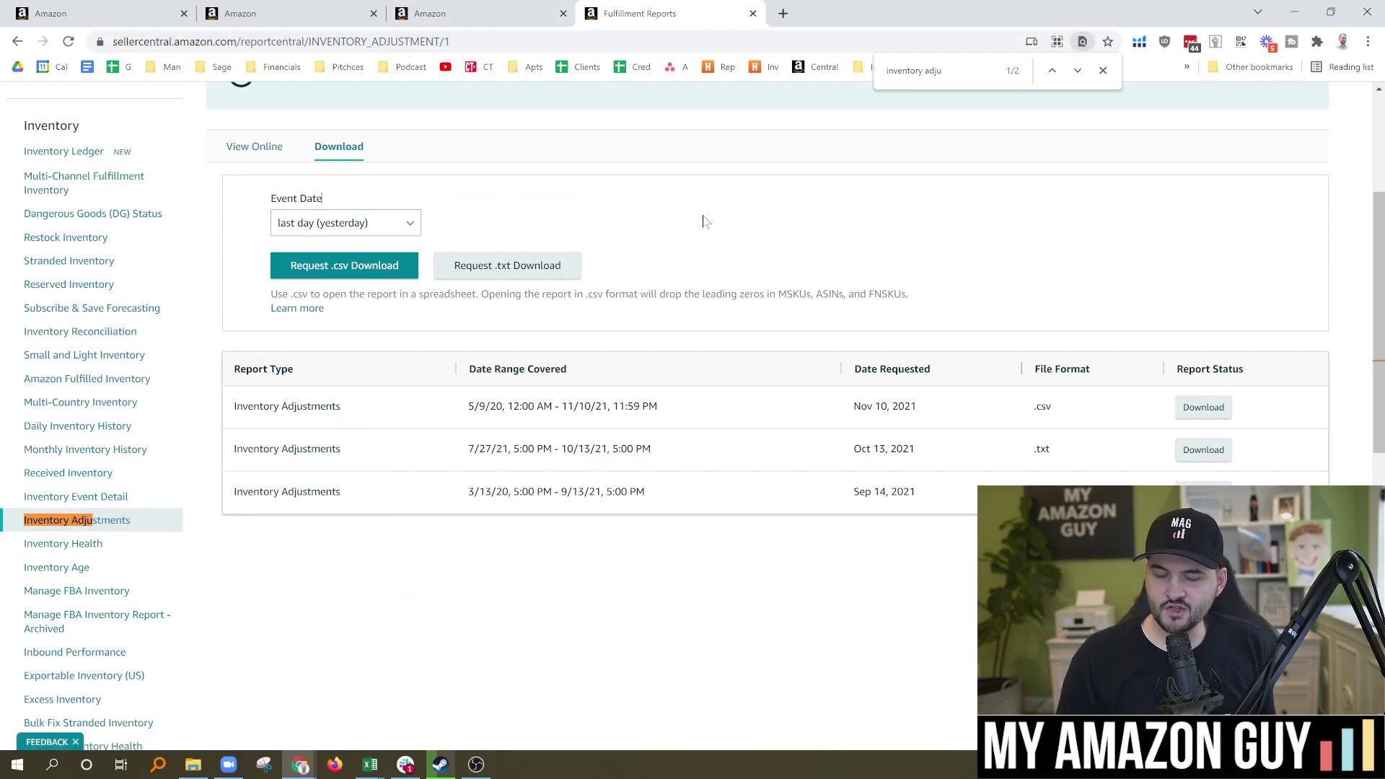
scroll(715, 282, up, 1)
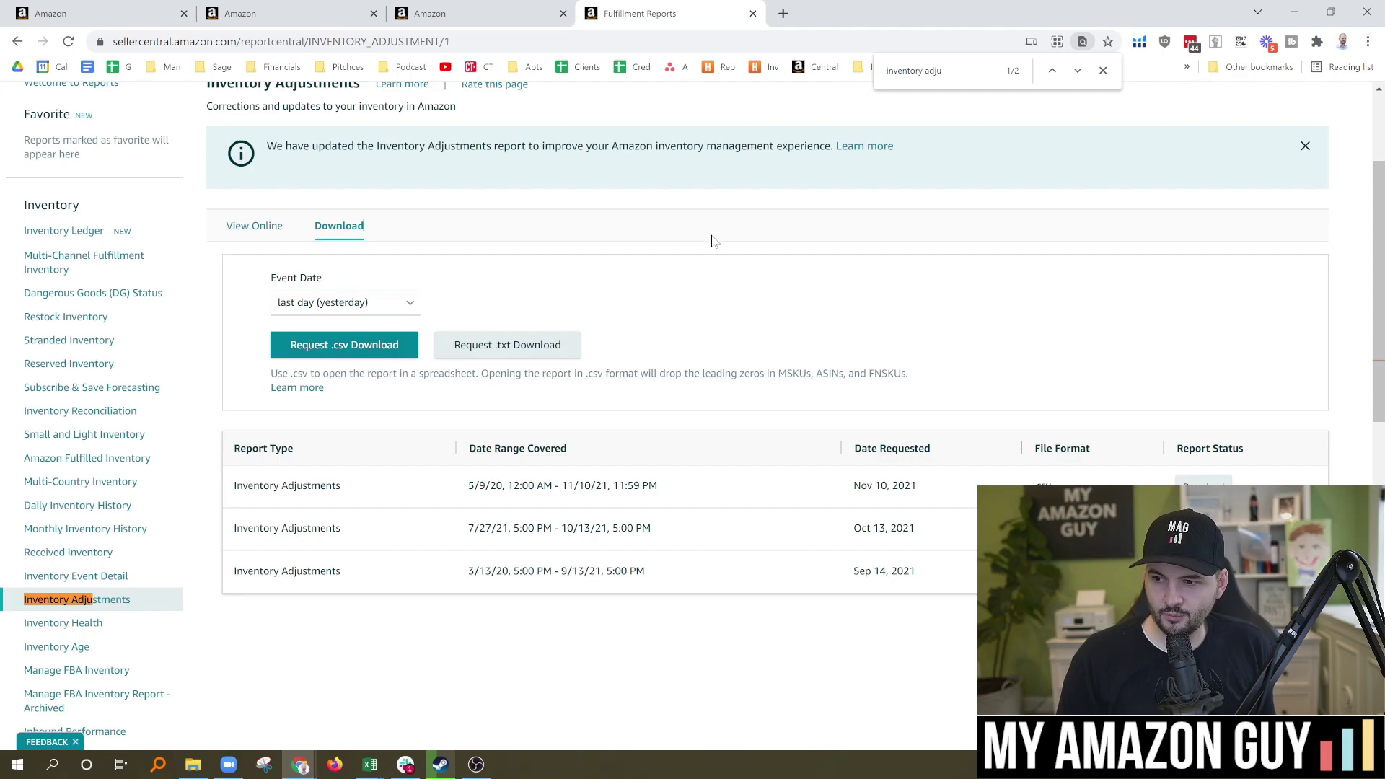
scroll(718, 303, down, 2)
scroll(720, 282, up, 2)
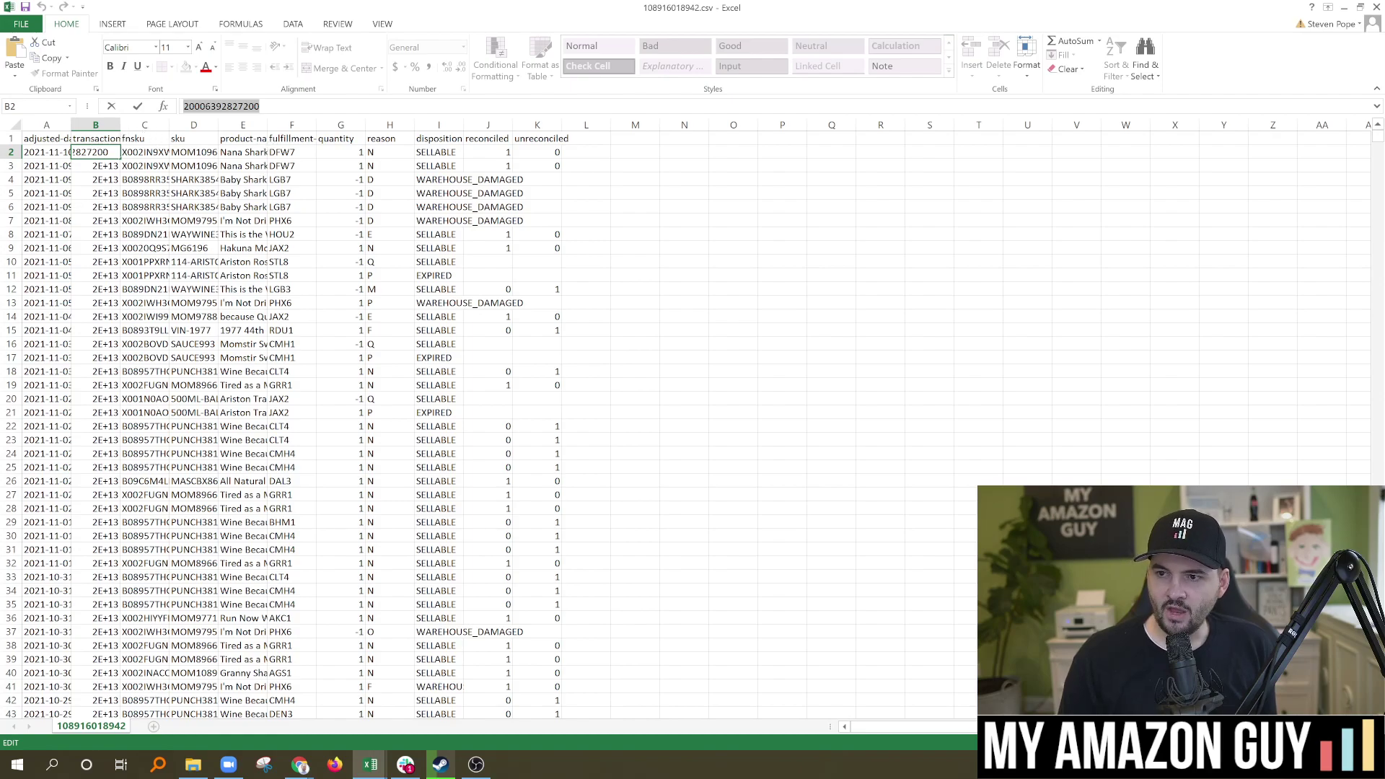
Step: Widen column B, mark the four WAREHOUSE_DAMAGED rows, and copy B4's transaction item ID
click(92, 139)
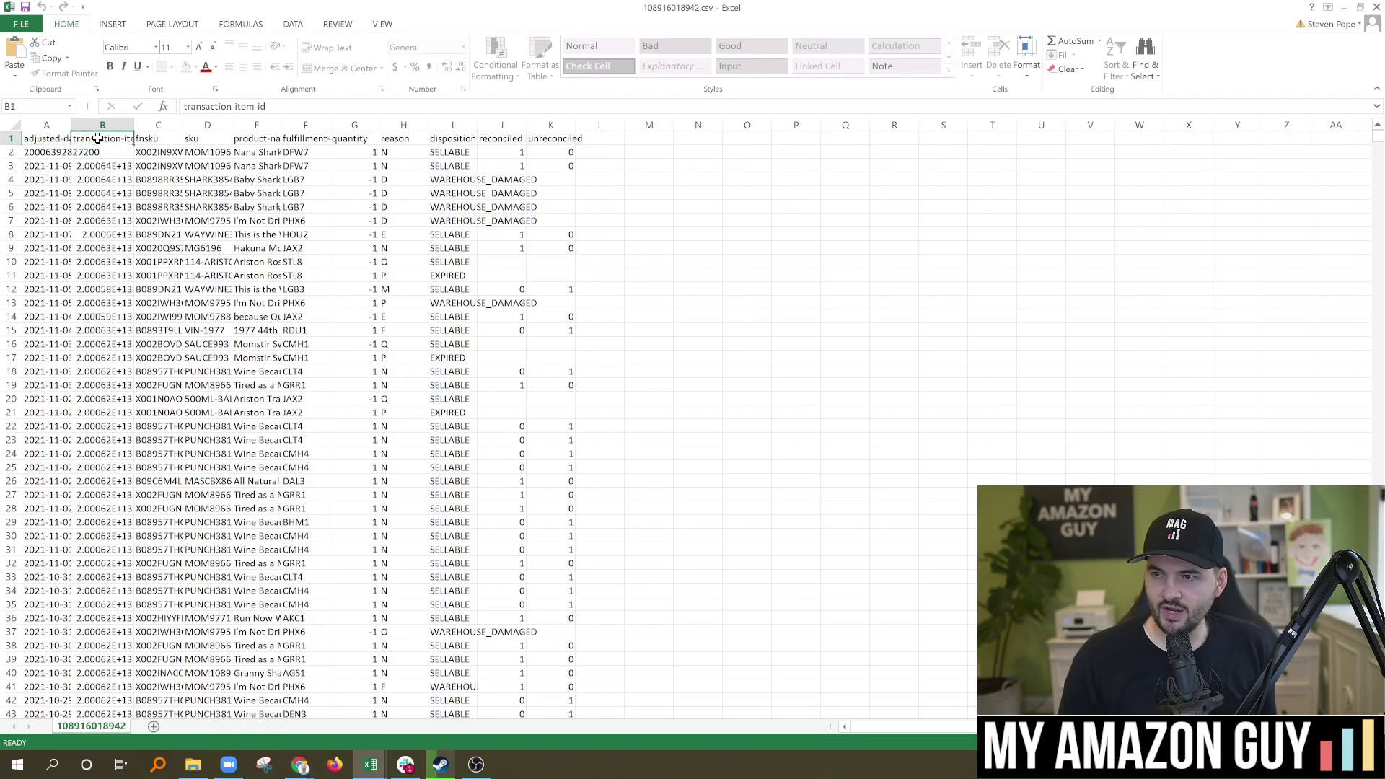
click(107, 152)
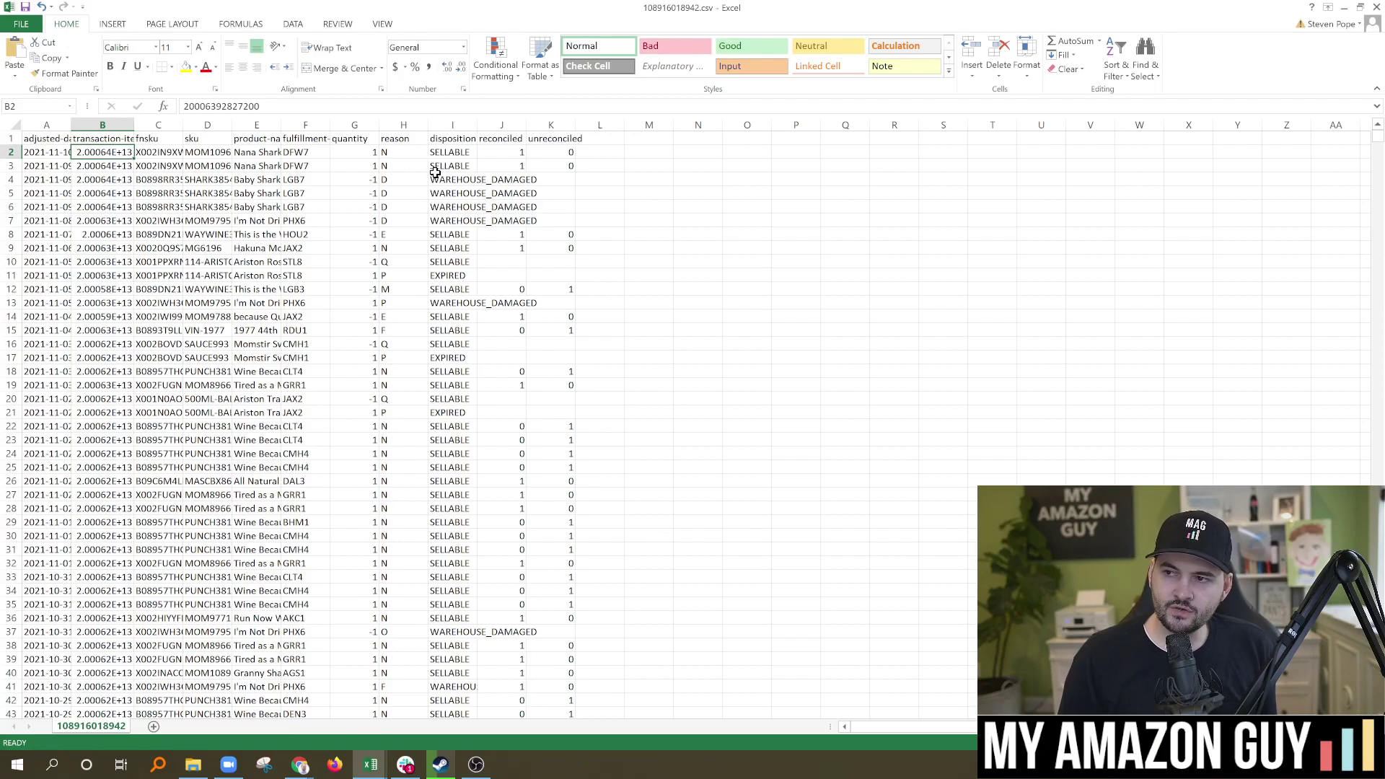
click(459, 153)
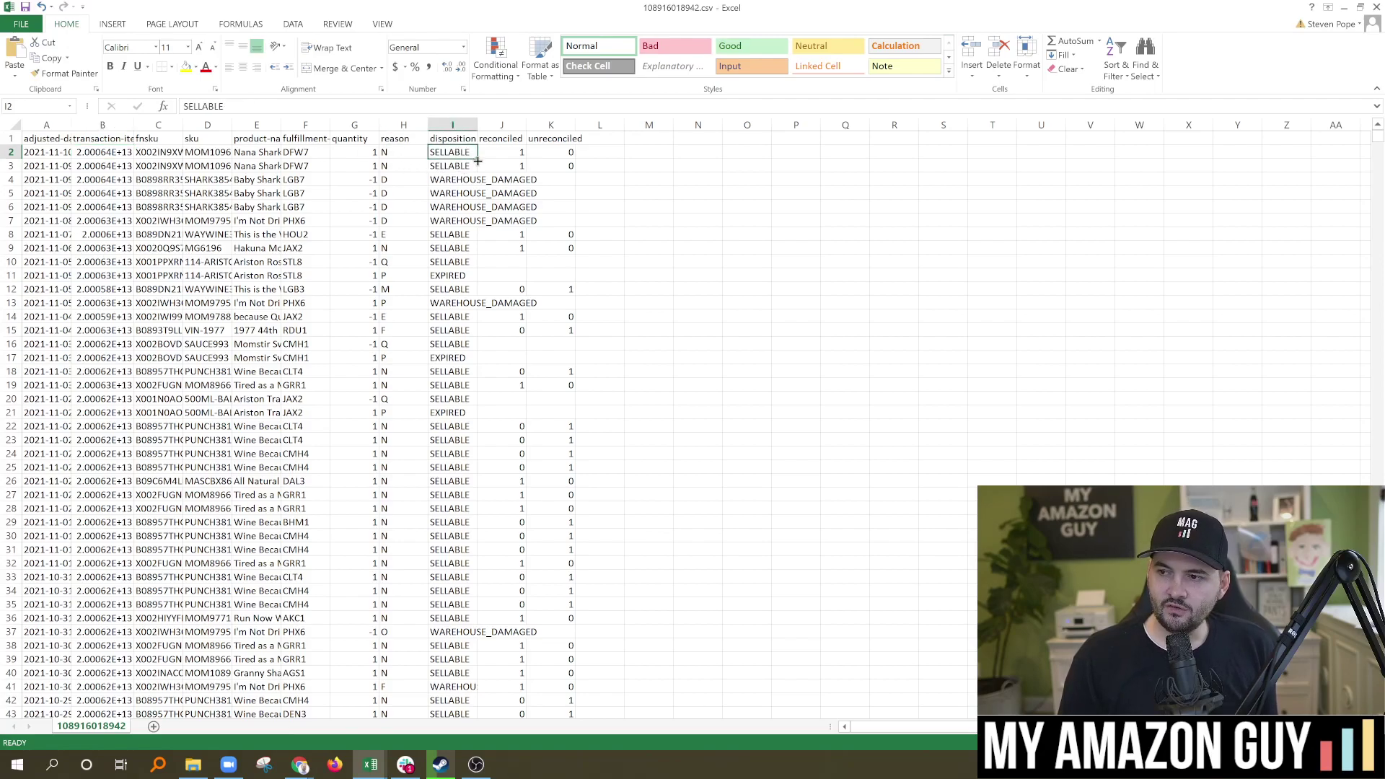
click(449, 179)
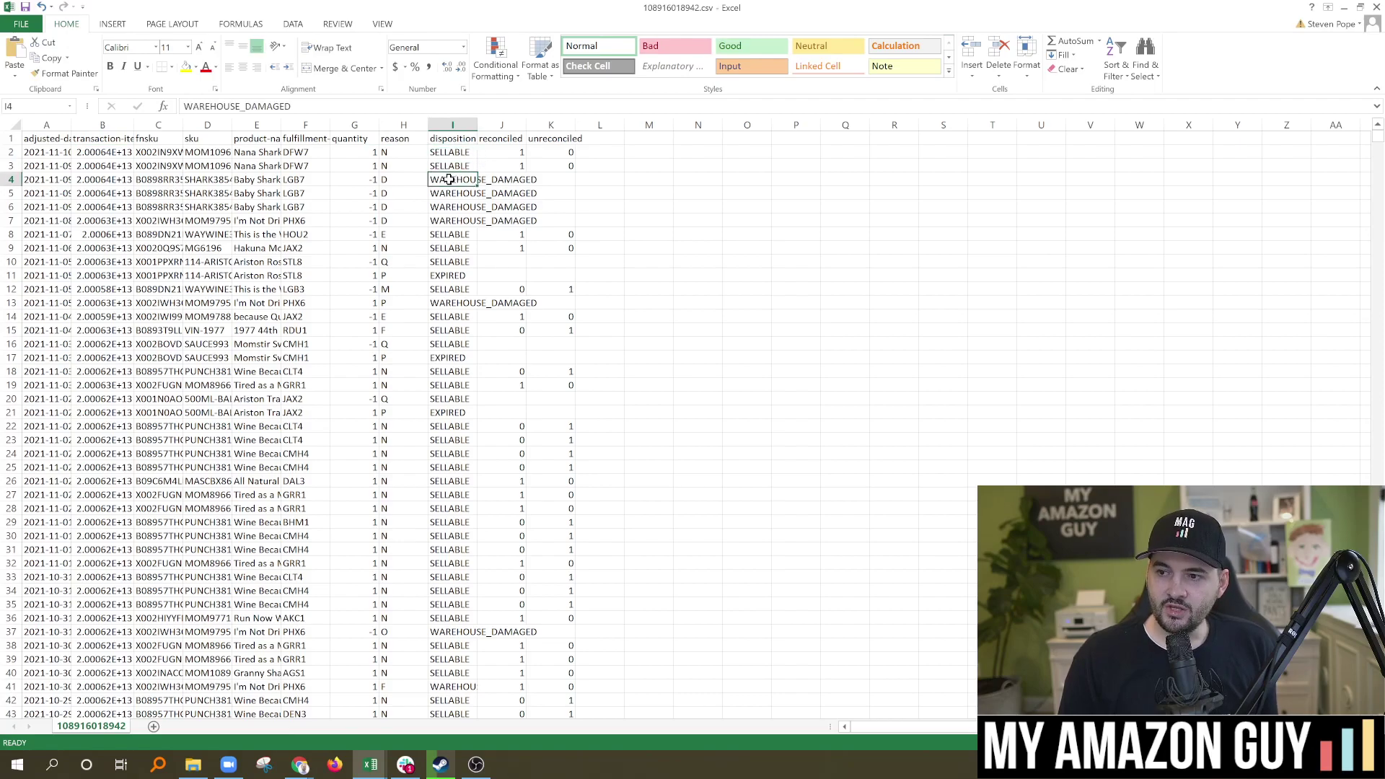
drag(454, 179, 460, 217)
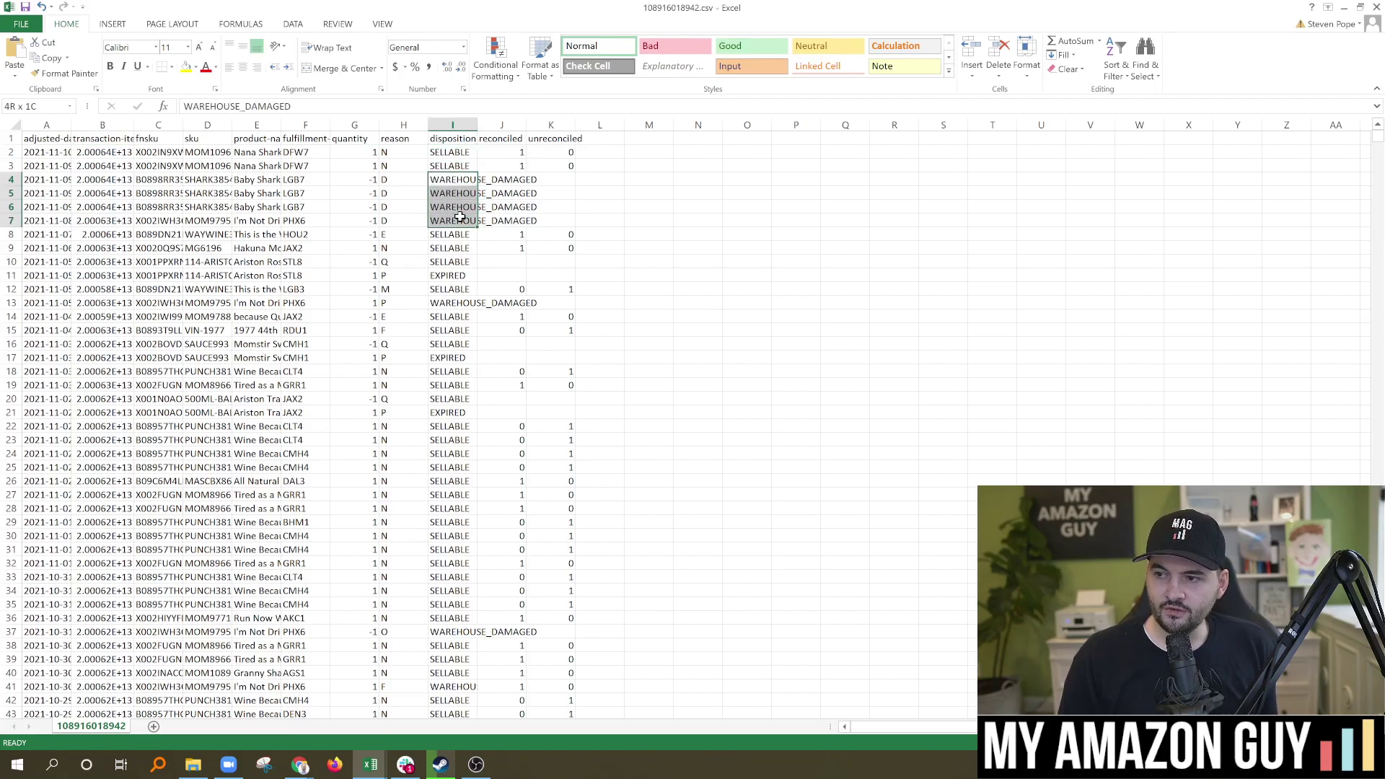
click(117, 182)
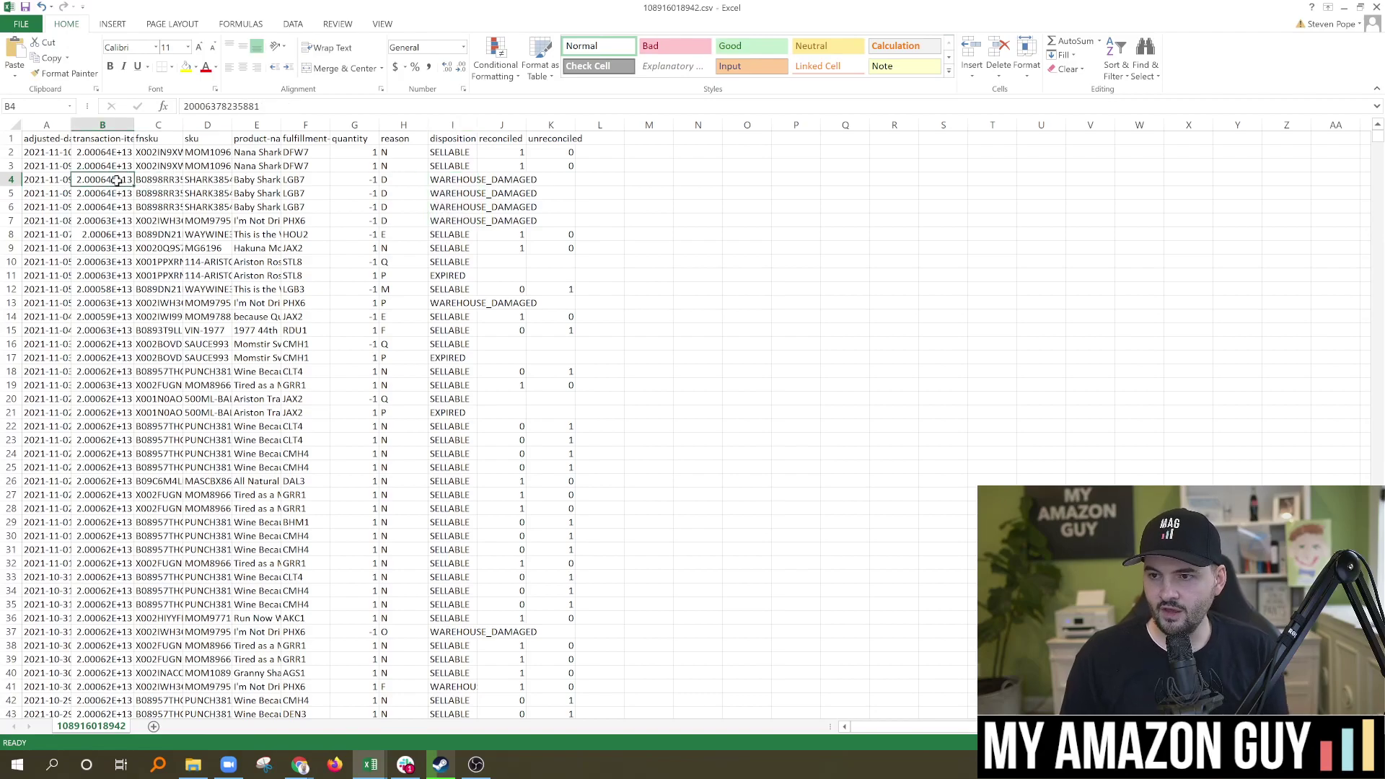
key(ctrl+c)
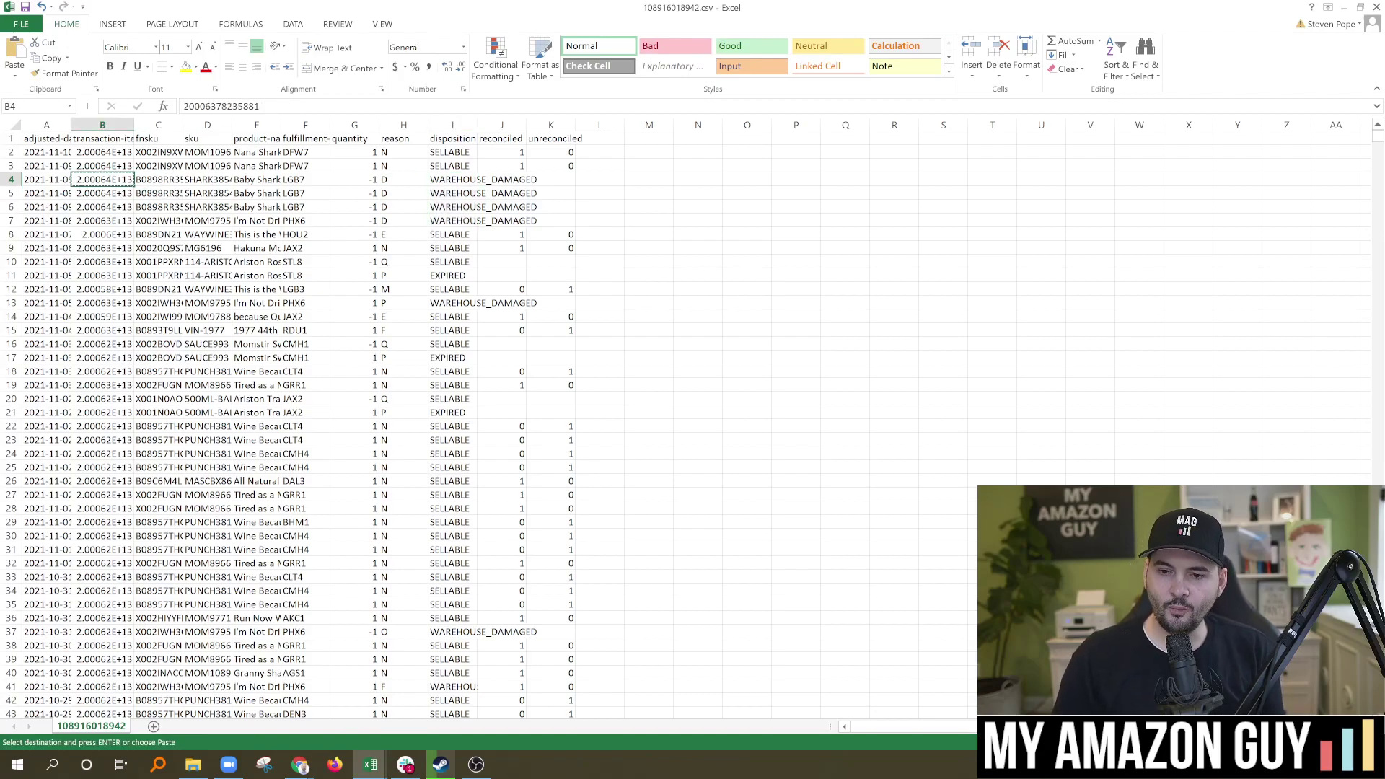
Step: Paste the copied transaction ID into the warehouse-damaged tool and check its reimbursement status
key(alt+Tab)
click(360, 342)
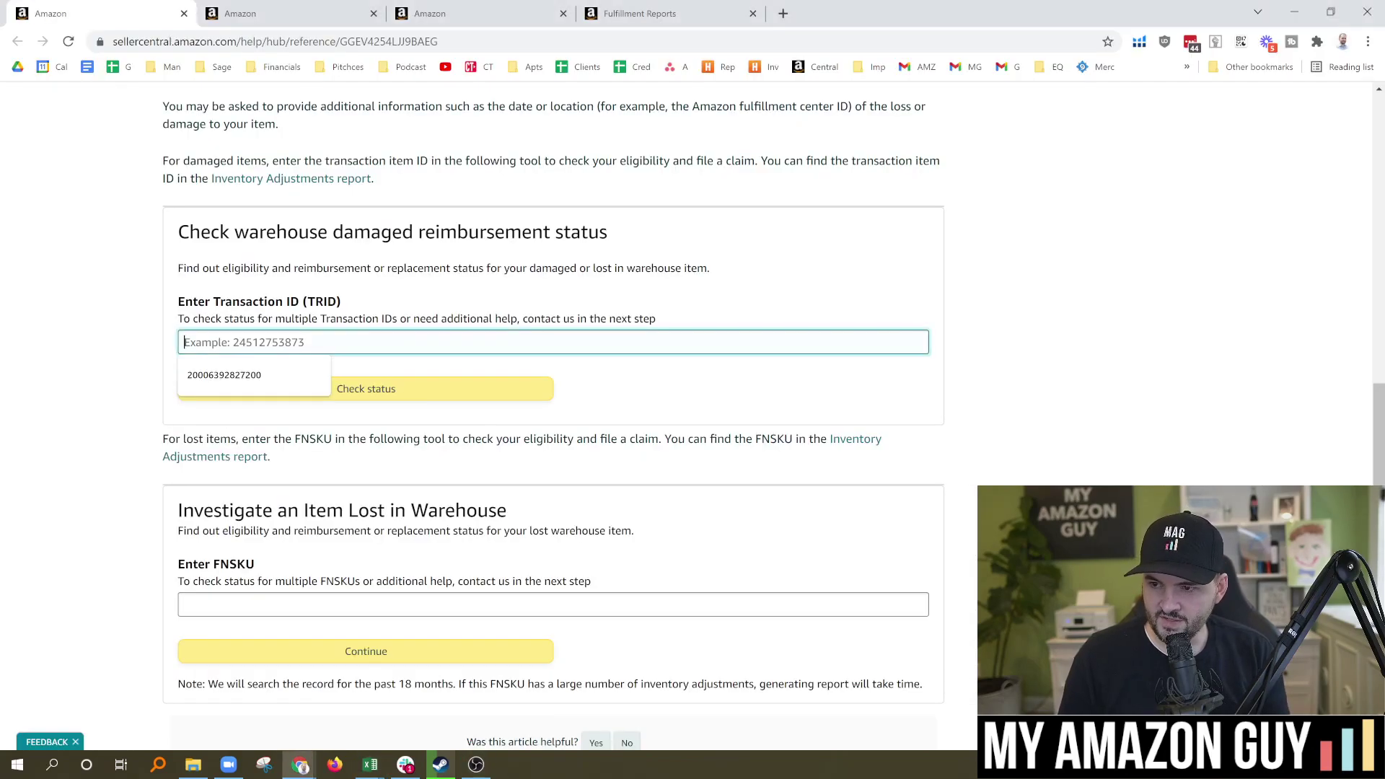
key(ctrl+v)
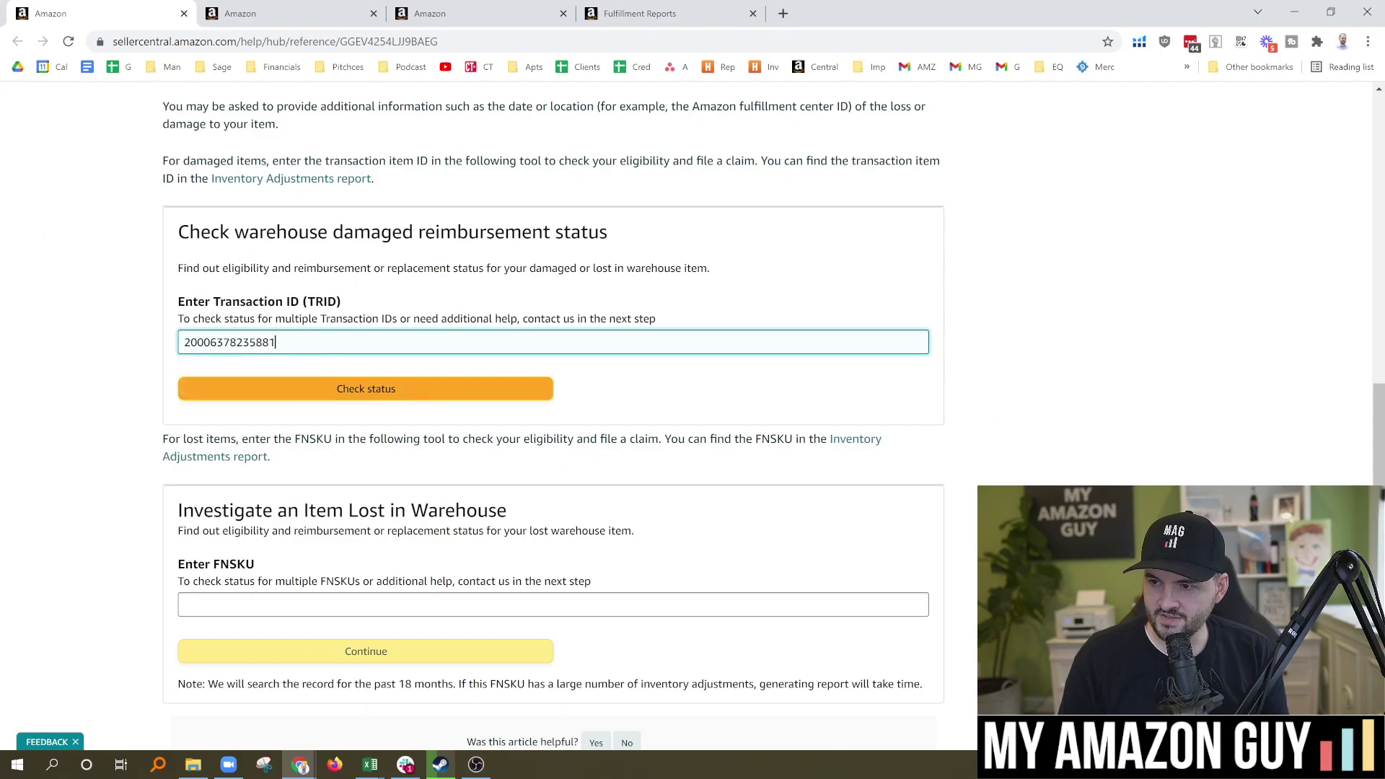
click(386, 394)
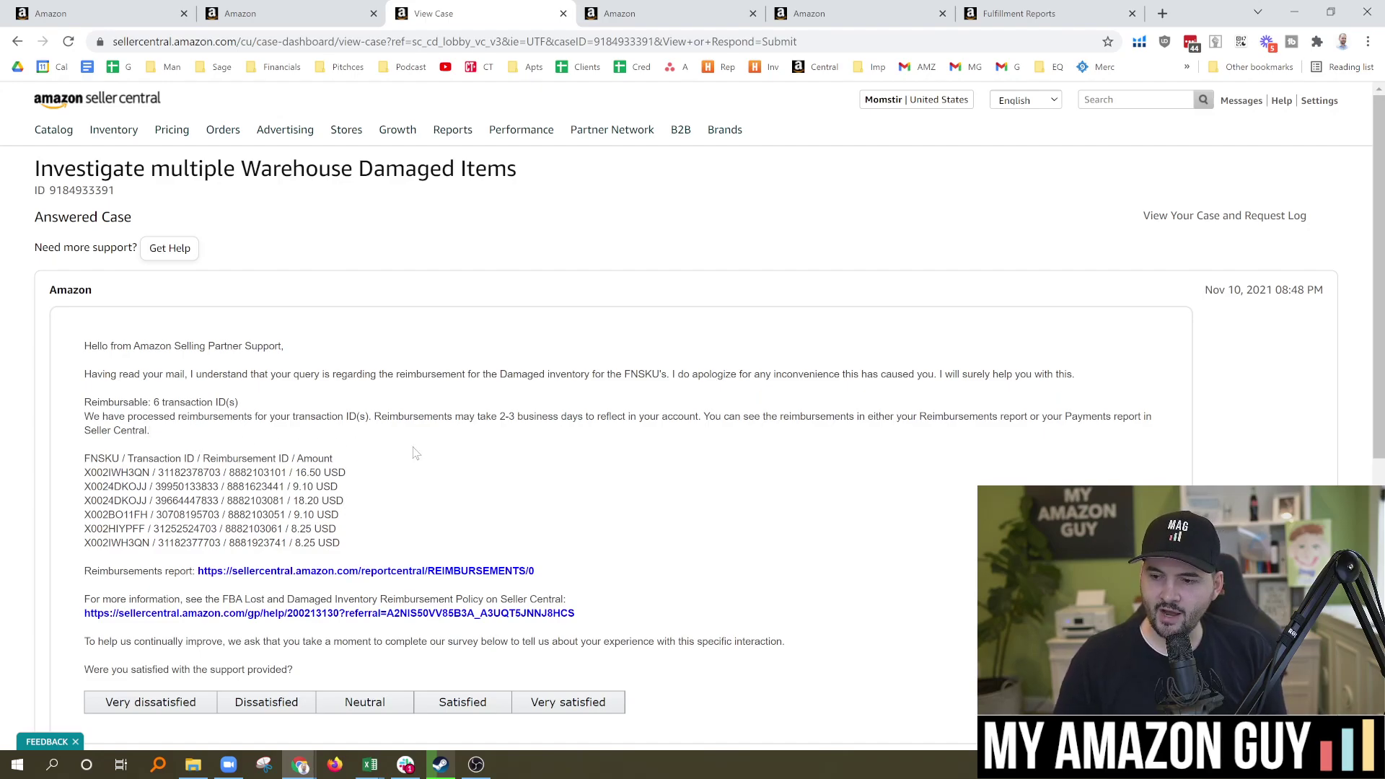
Step: Highlight the case's six submitted transaction IDs, scroll up to Amazon's reimbursement reply, then return to Excel
scroll(442, 464, down, 2)
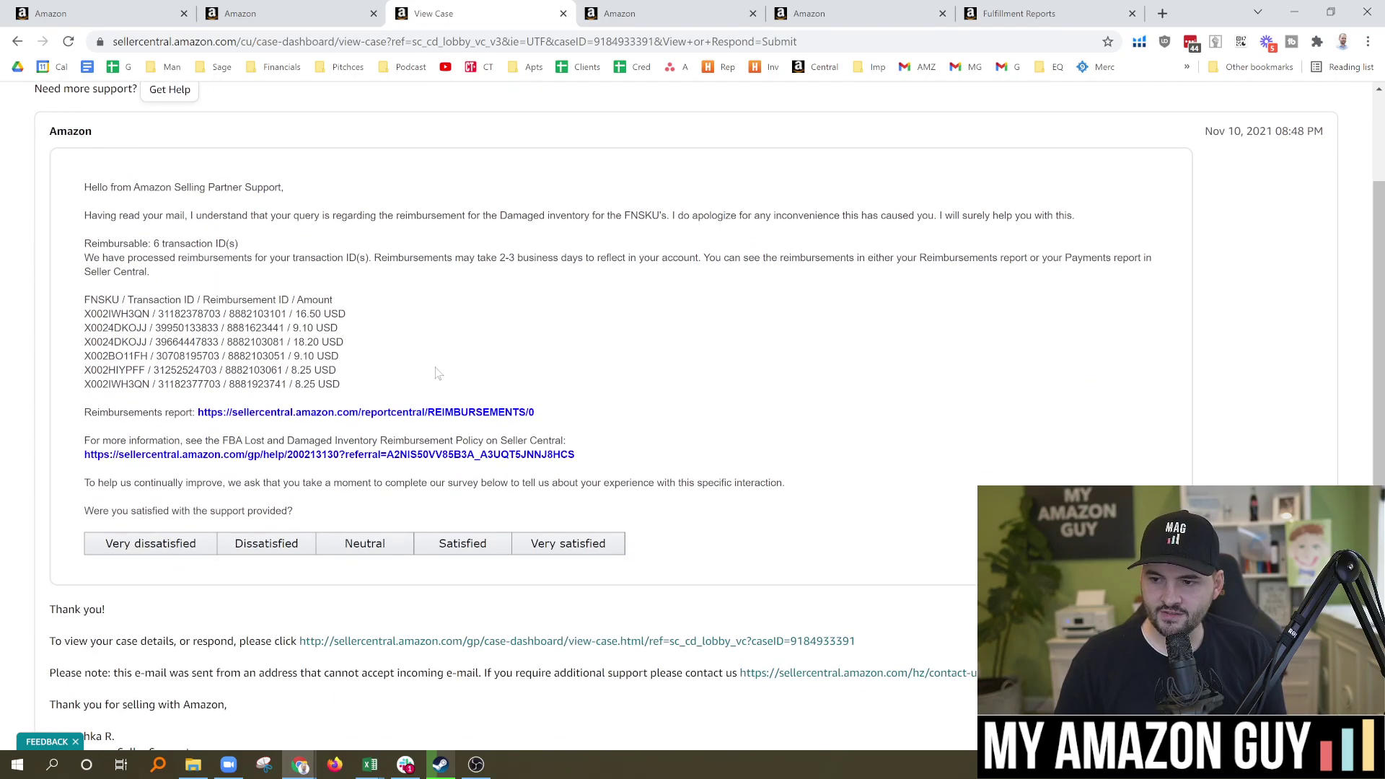
click(432, 322)
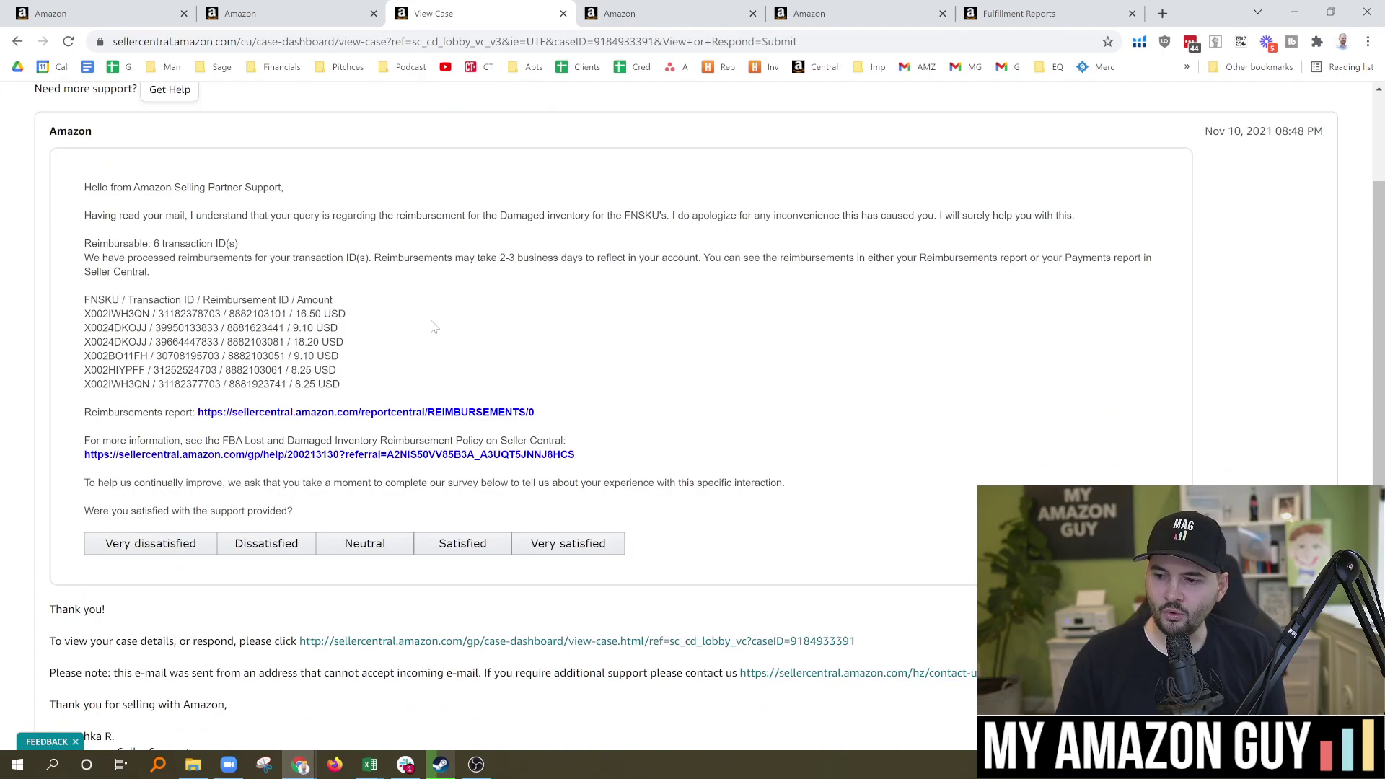
scroll(346, 313, down, 6)
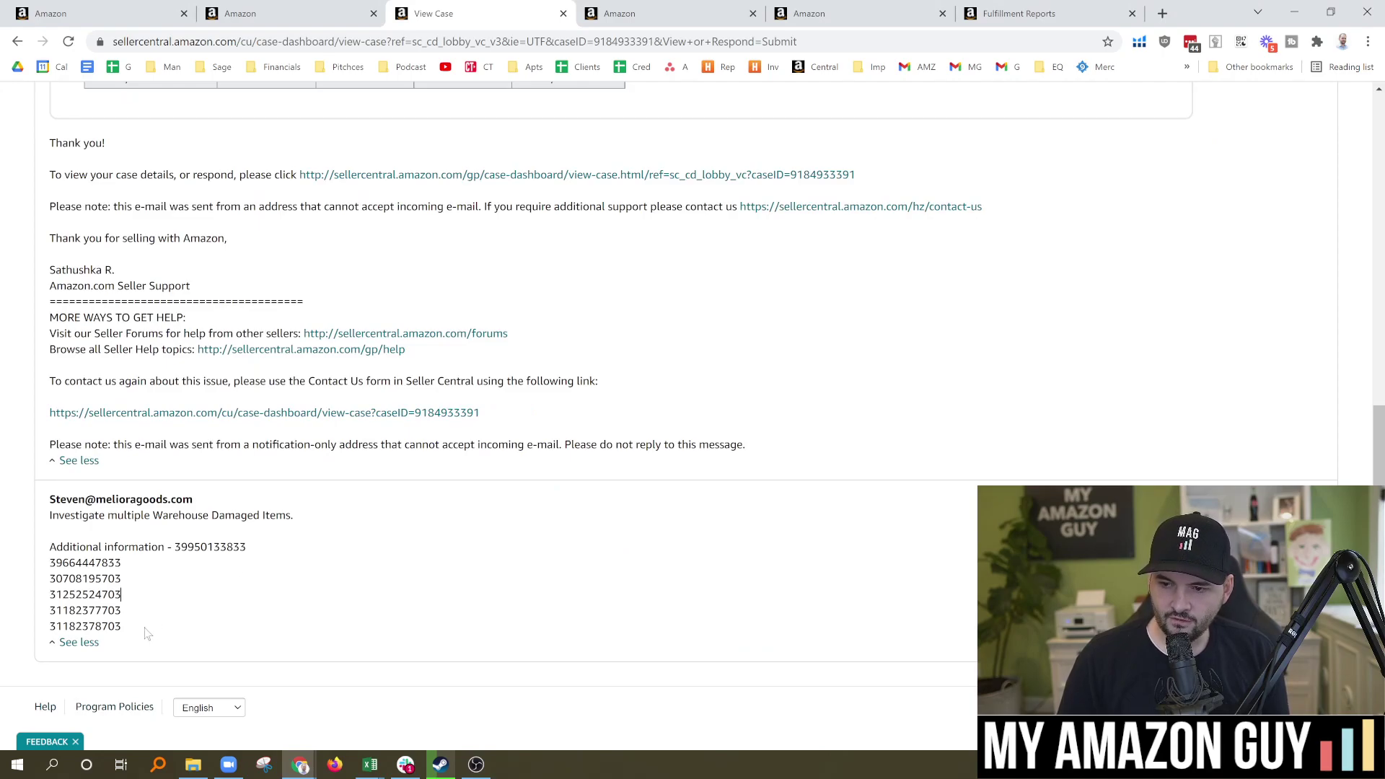
drag(134, 633, 177, 551)
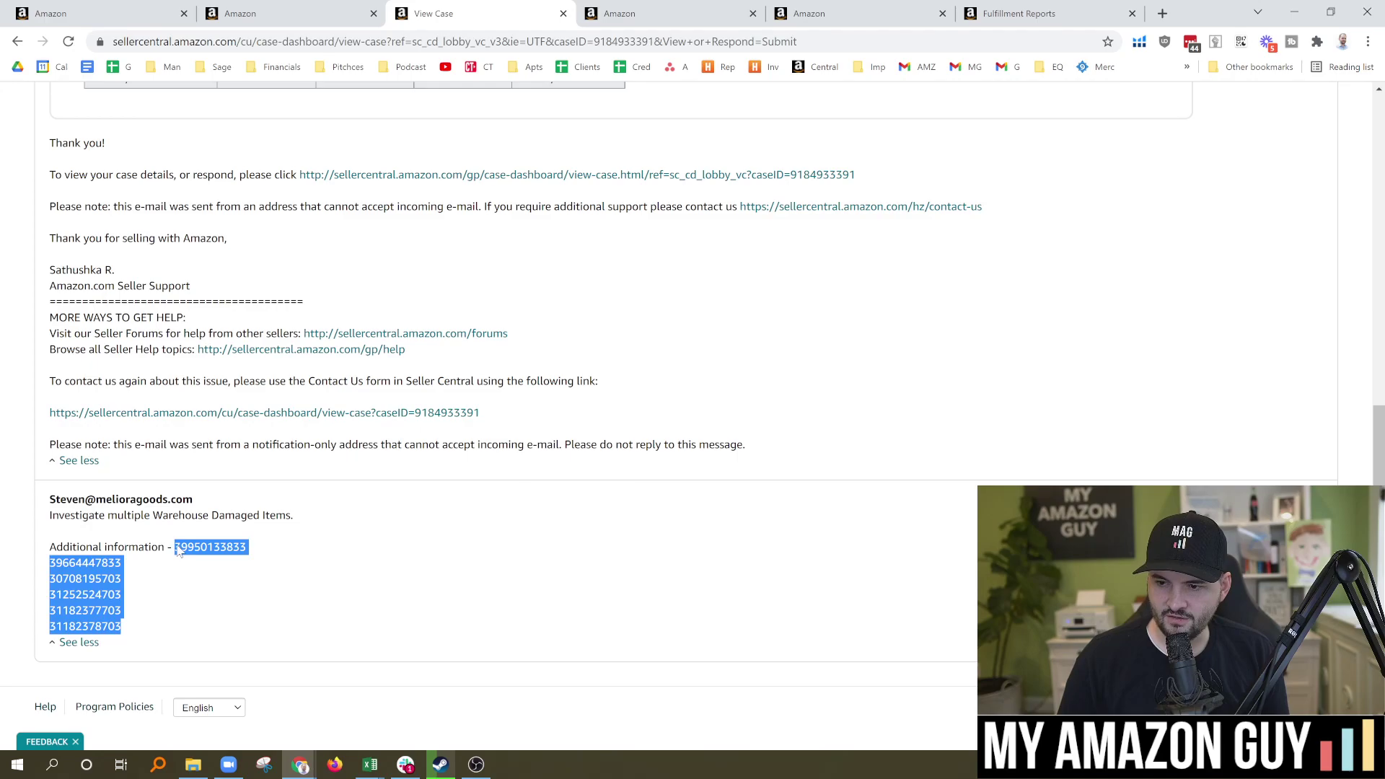
click(90, 665)
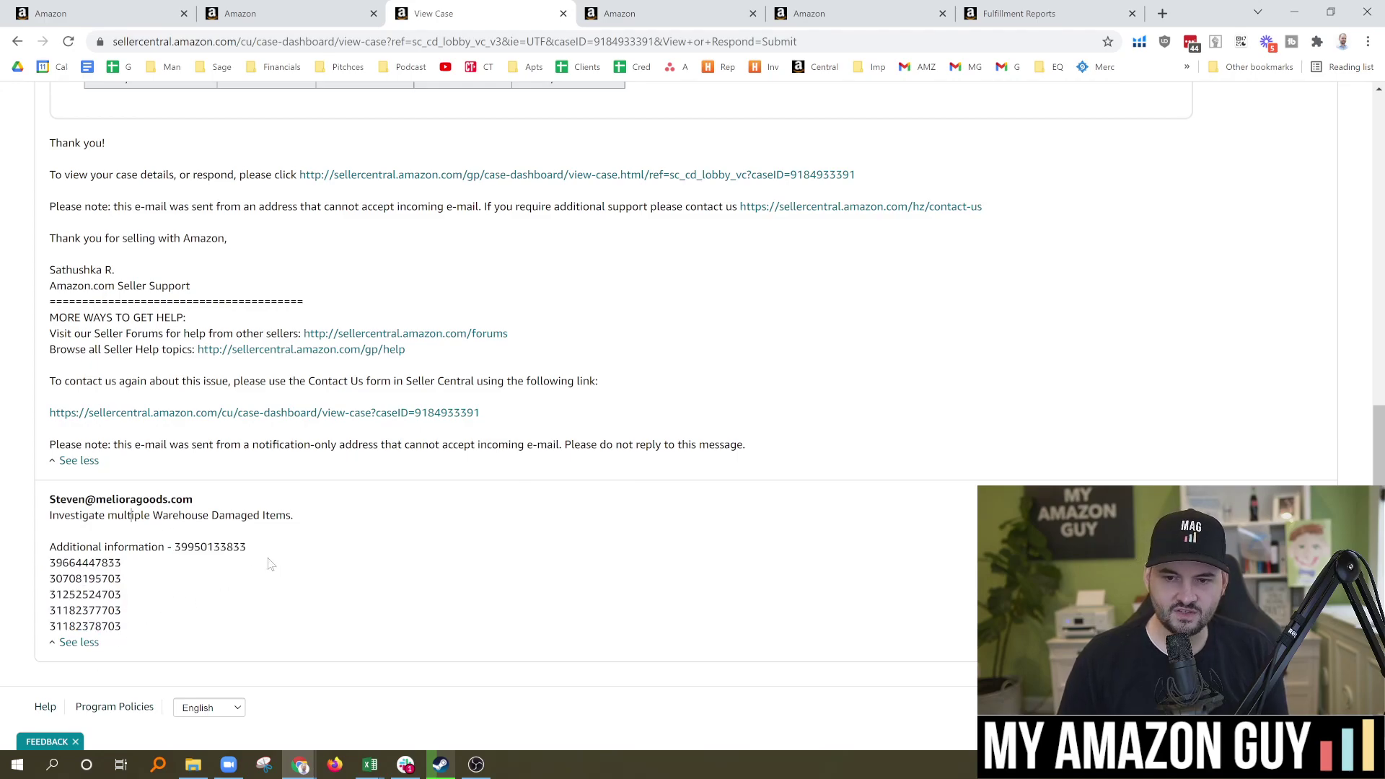
scroll(326, 573, up, 8)
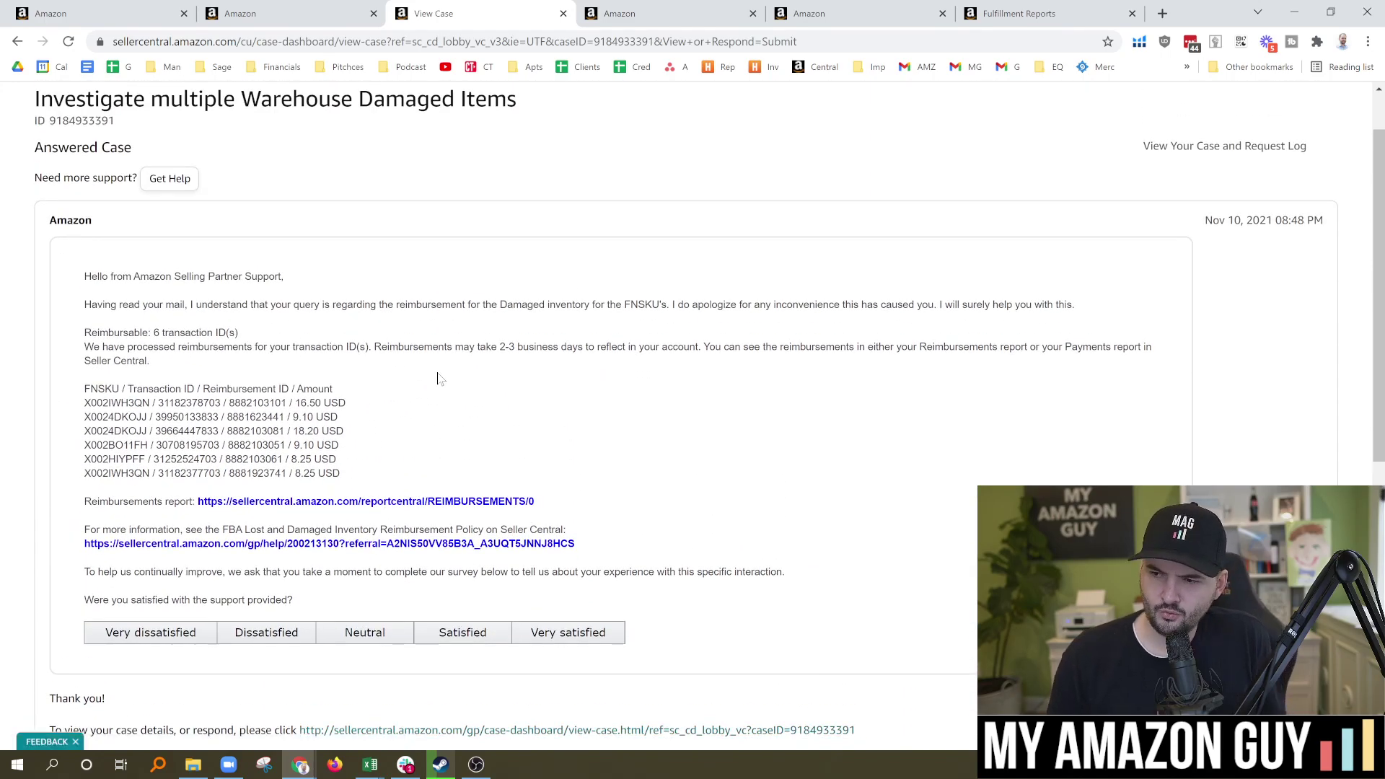
scroll(389, 404, up, 1)
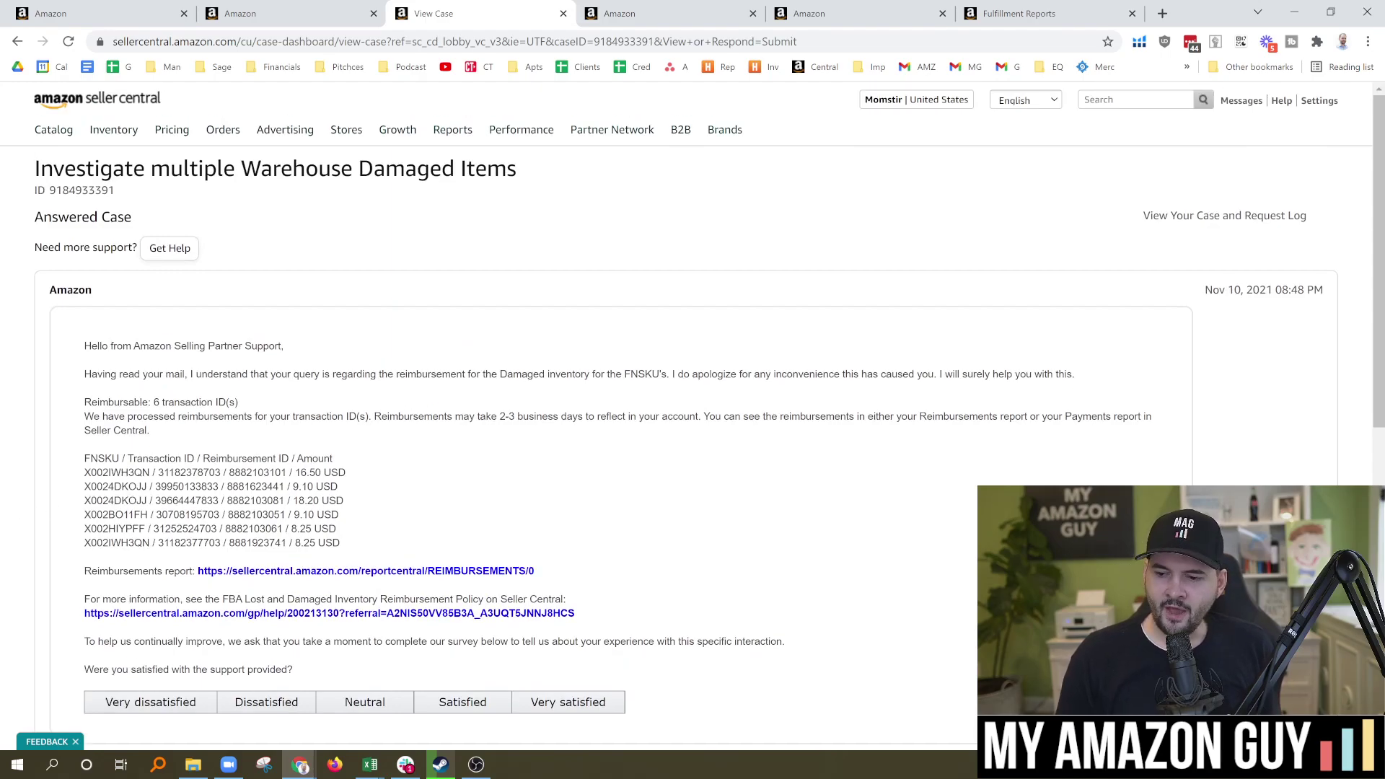
click(370, 764)
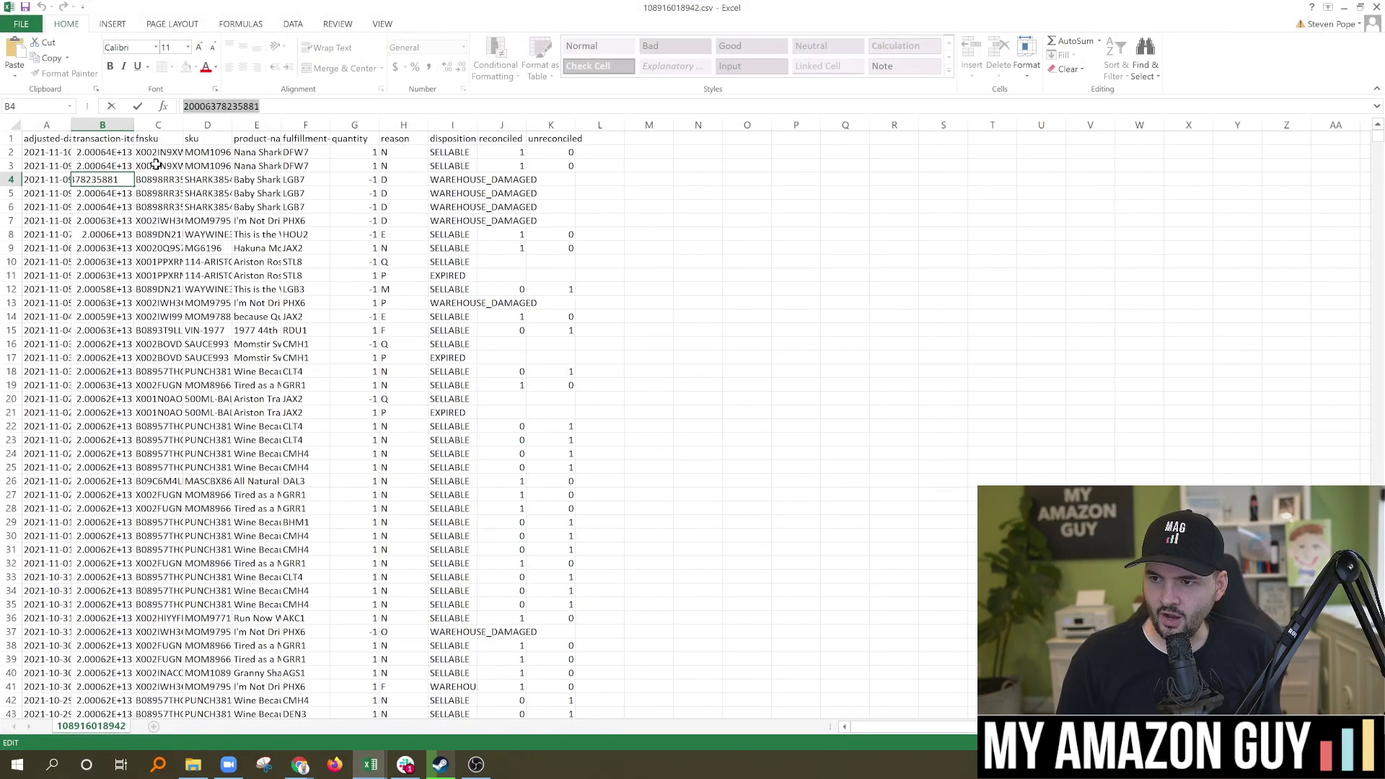
Step: Check the adjusted dates of the first (A2) and last (A2177) records, then return to the browser
click(47, 125)
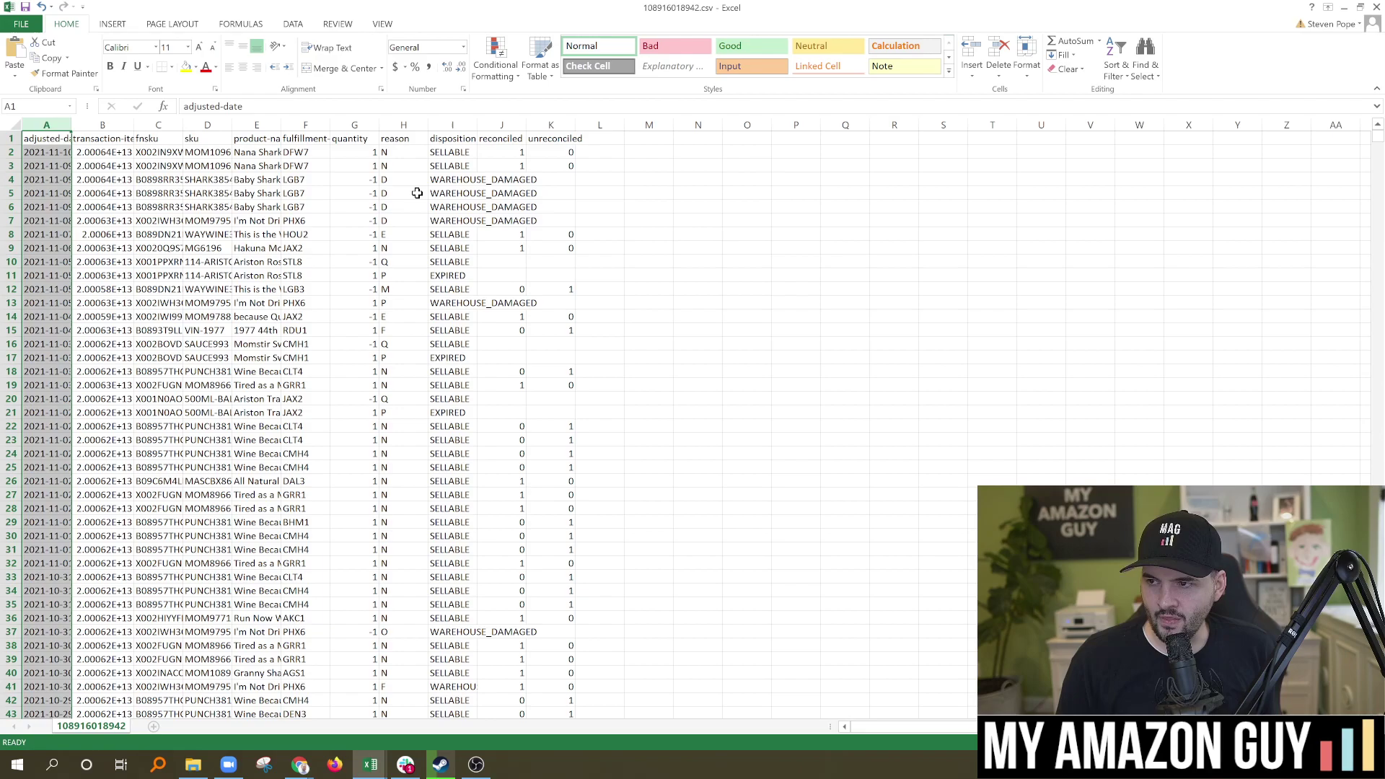
click(55, 151)
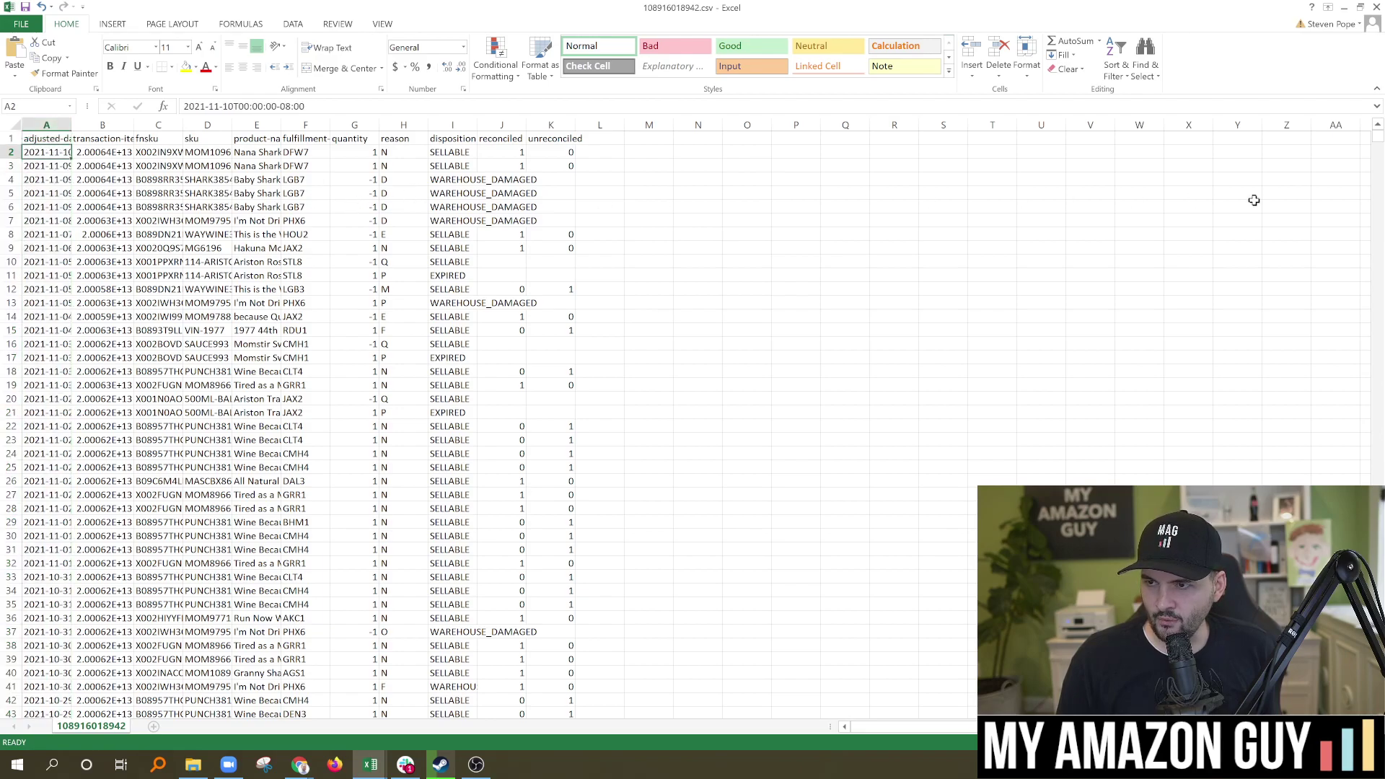
drag(1379, 138, 1379, 693)
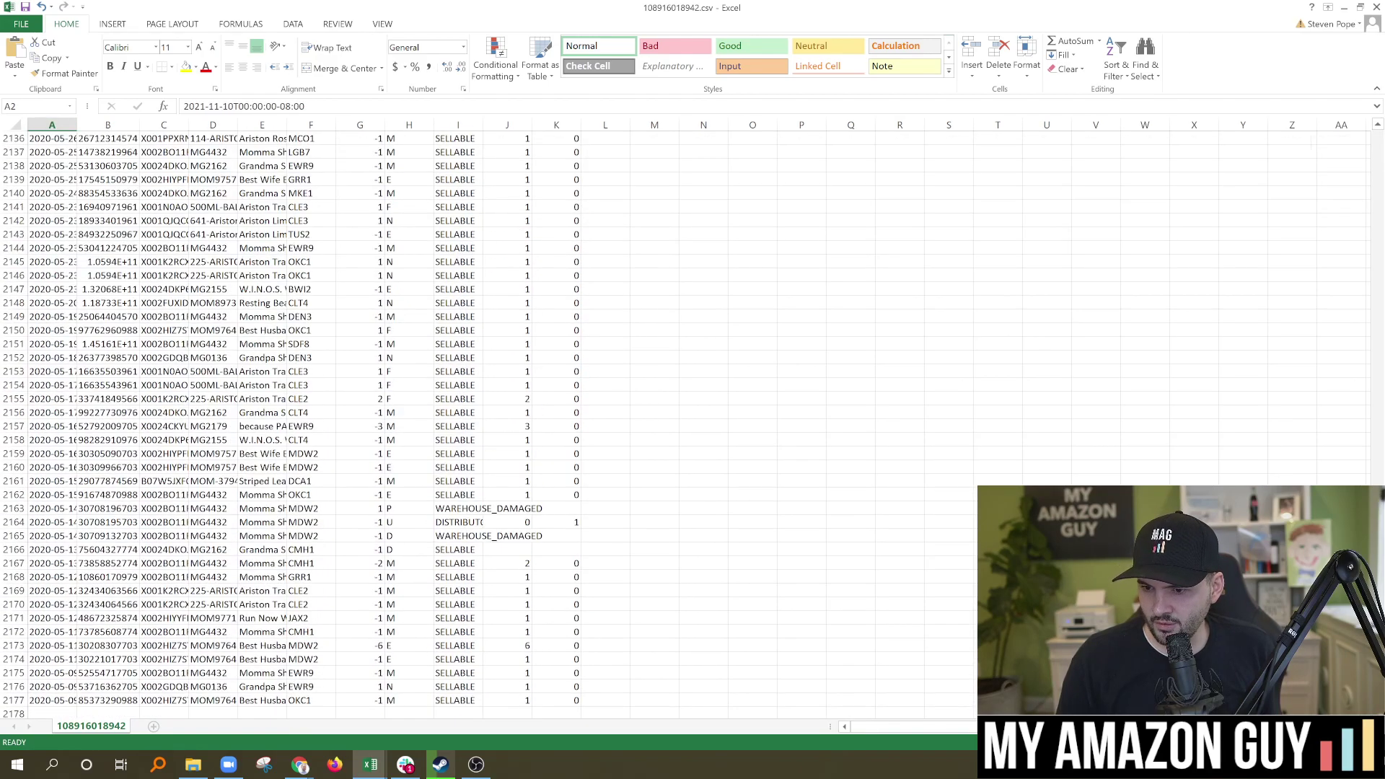
click(42, 703)
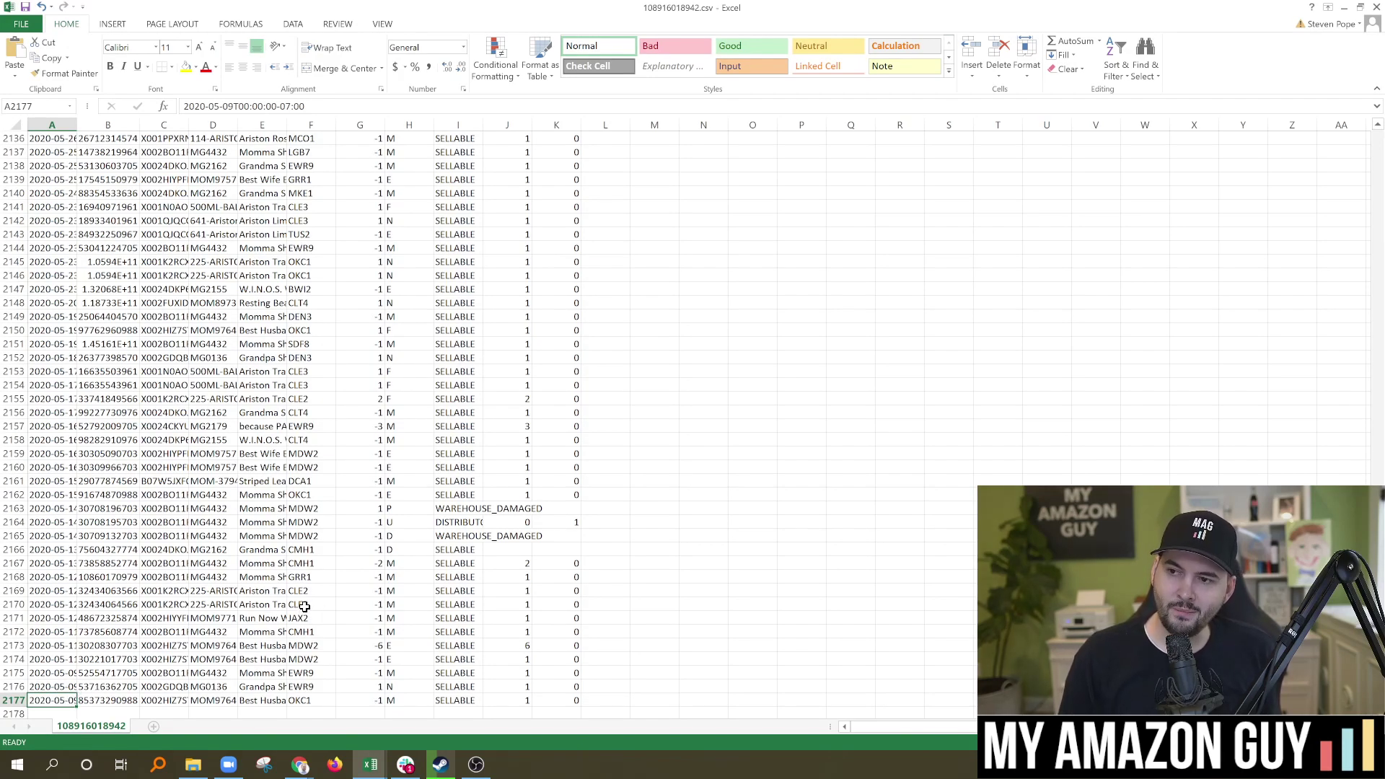
key(alt+Tab)
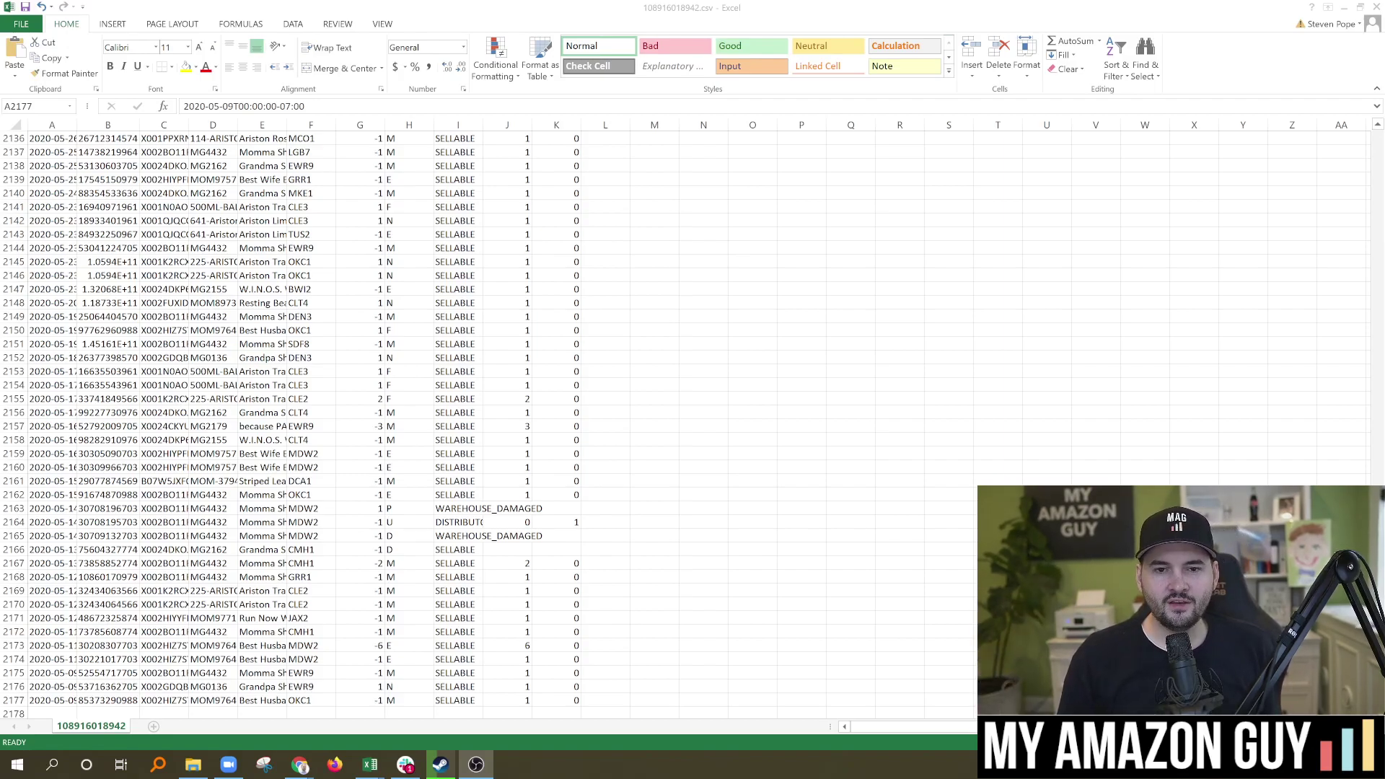
key(alt+Tab)
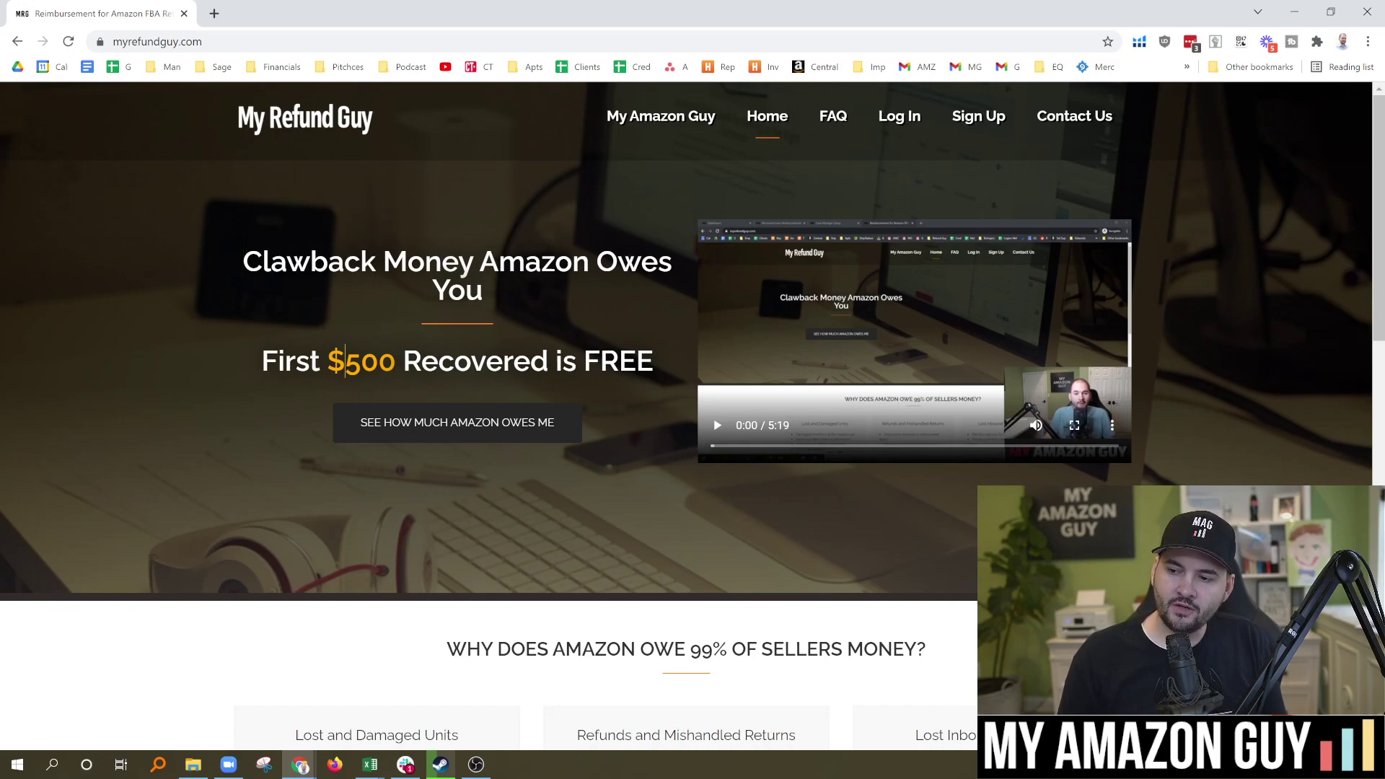
drag(345, 361, 486, 362)
click(485, 362)
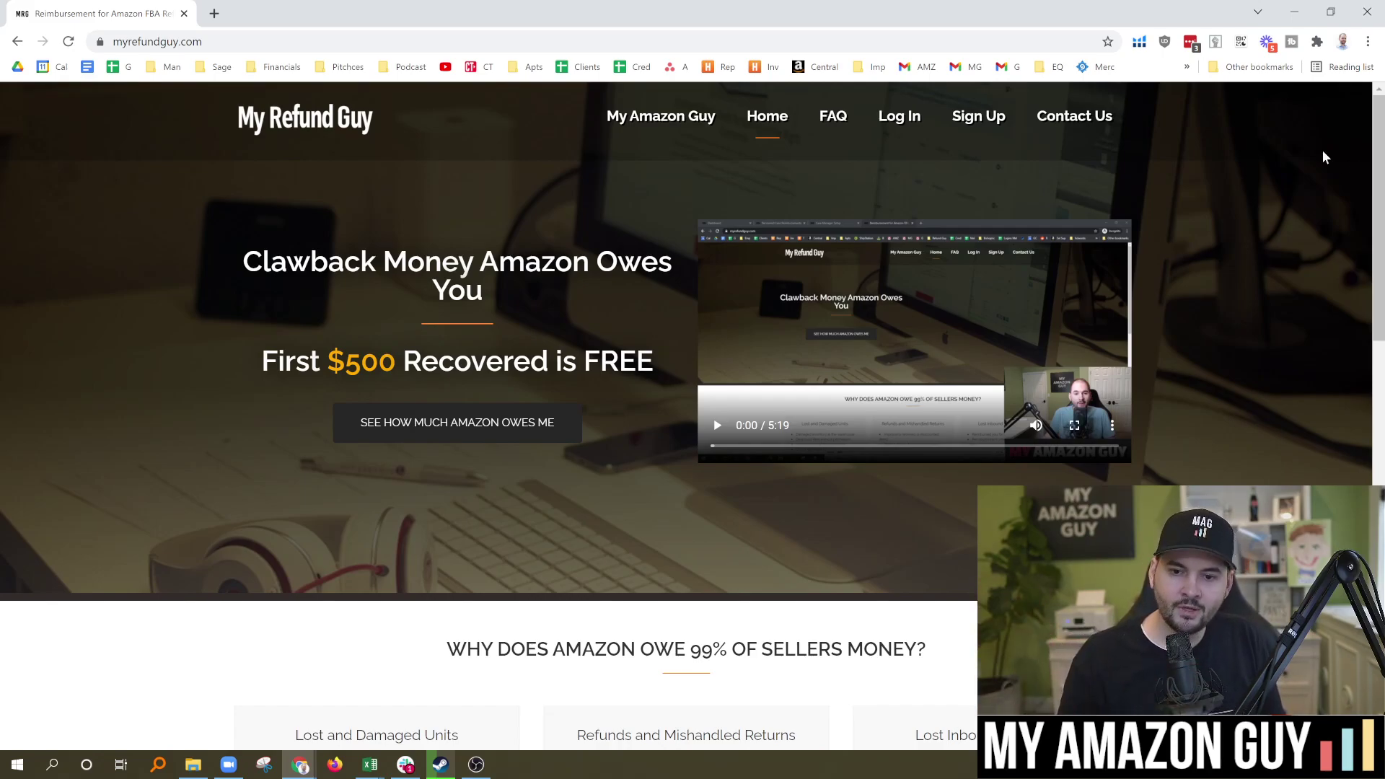
scroll(1383, 207, down, 1)
drag(1383, 207, 1359, 365)
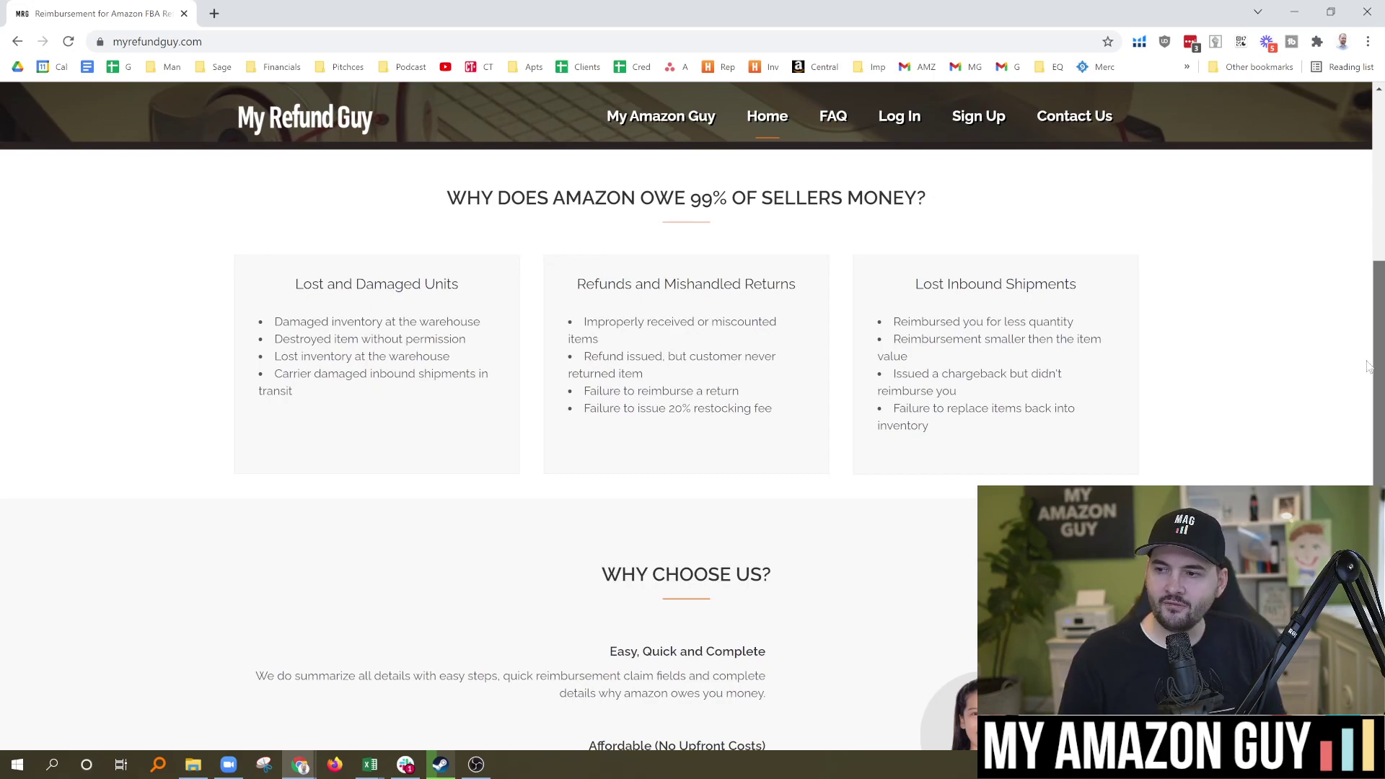
click(758, 130)
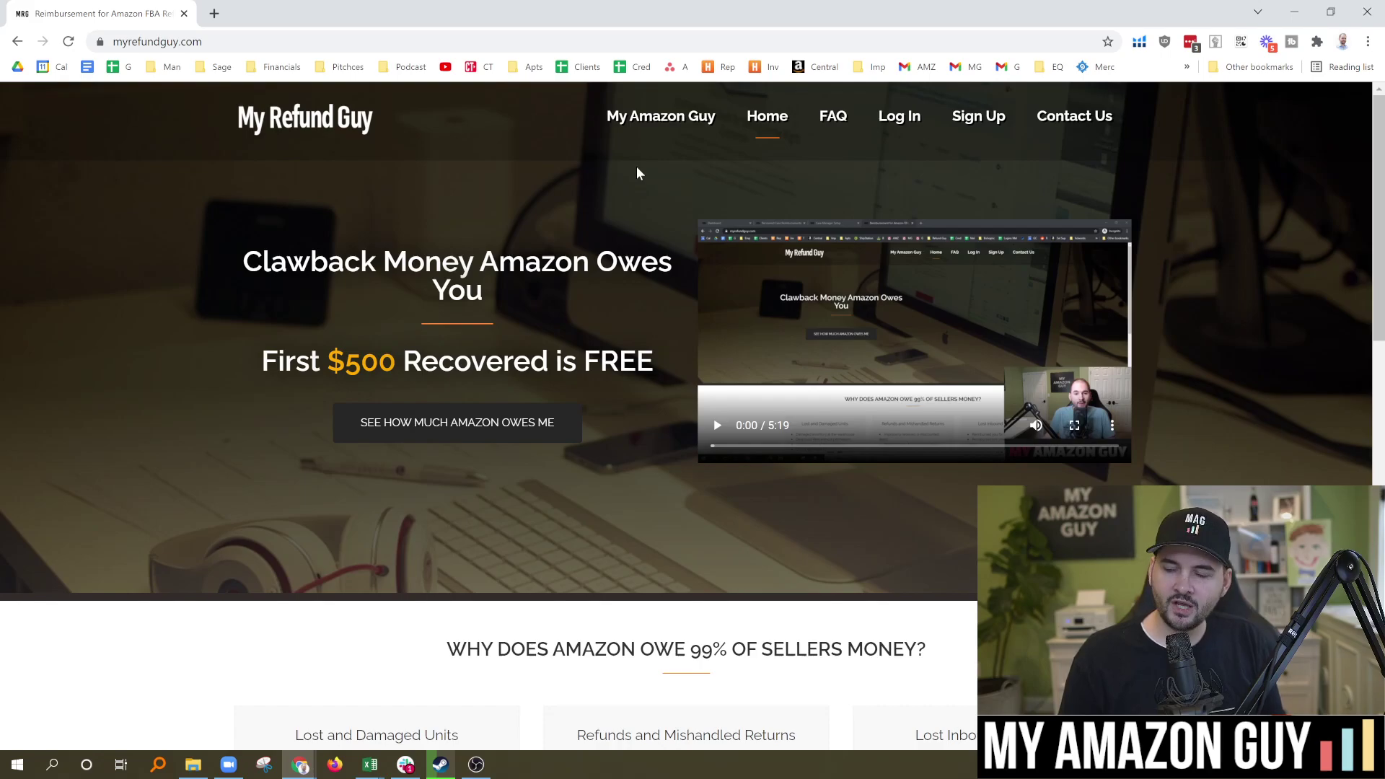
key(Right)
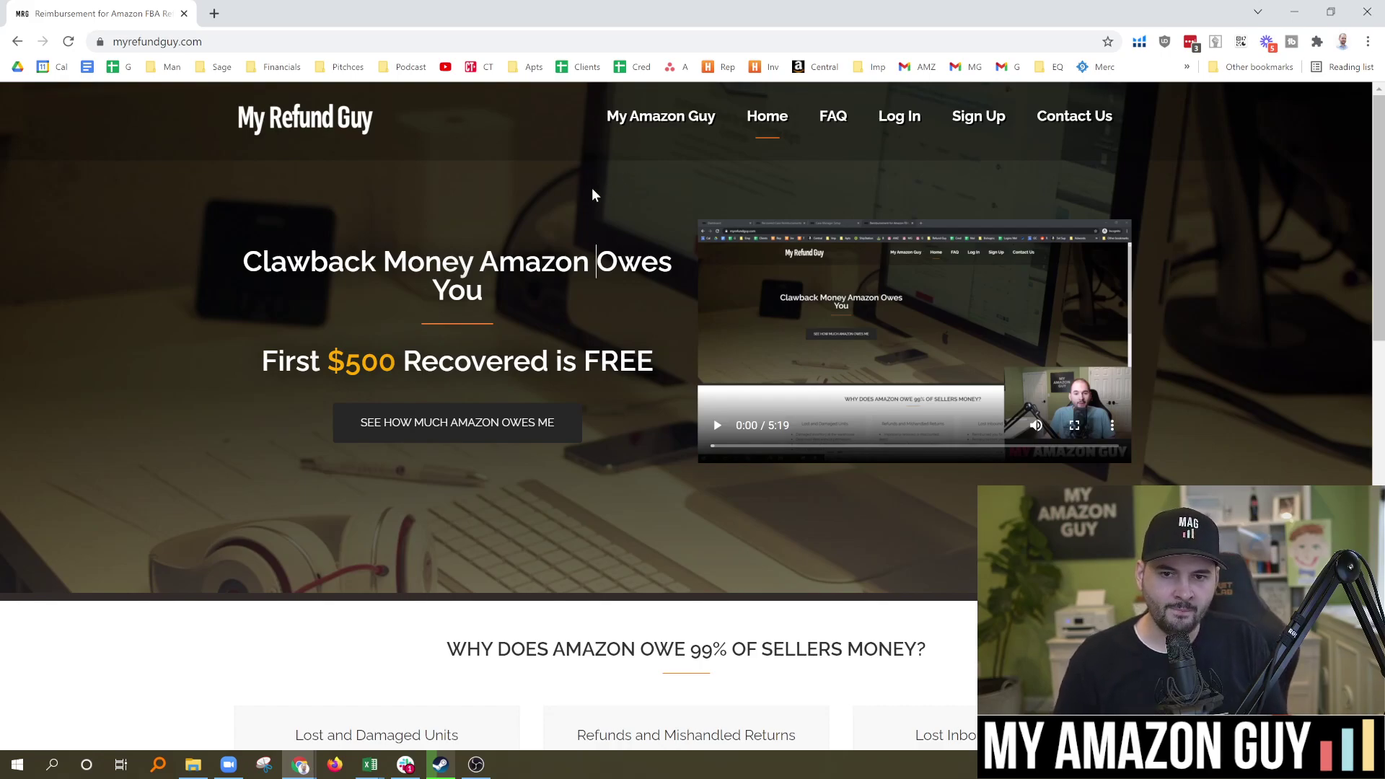
Step: Open myamazonguy.com in a new tab and go to Services > Full Service Management
click(210, 10)
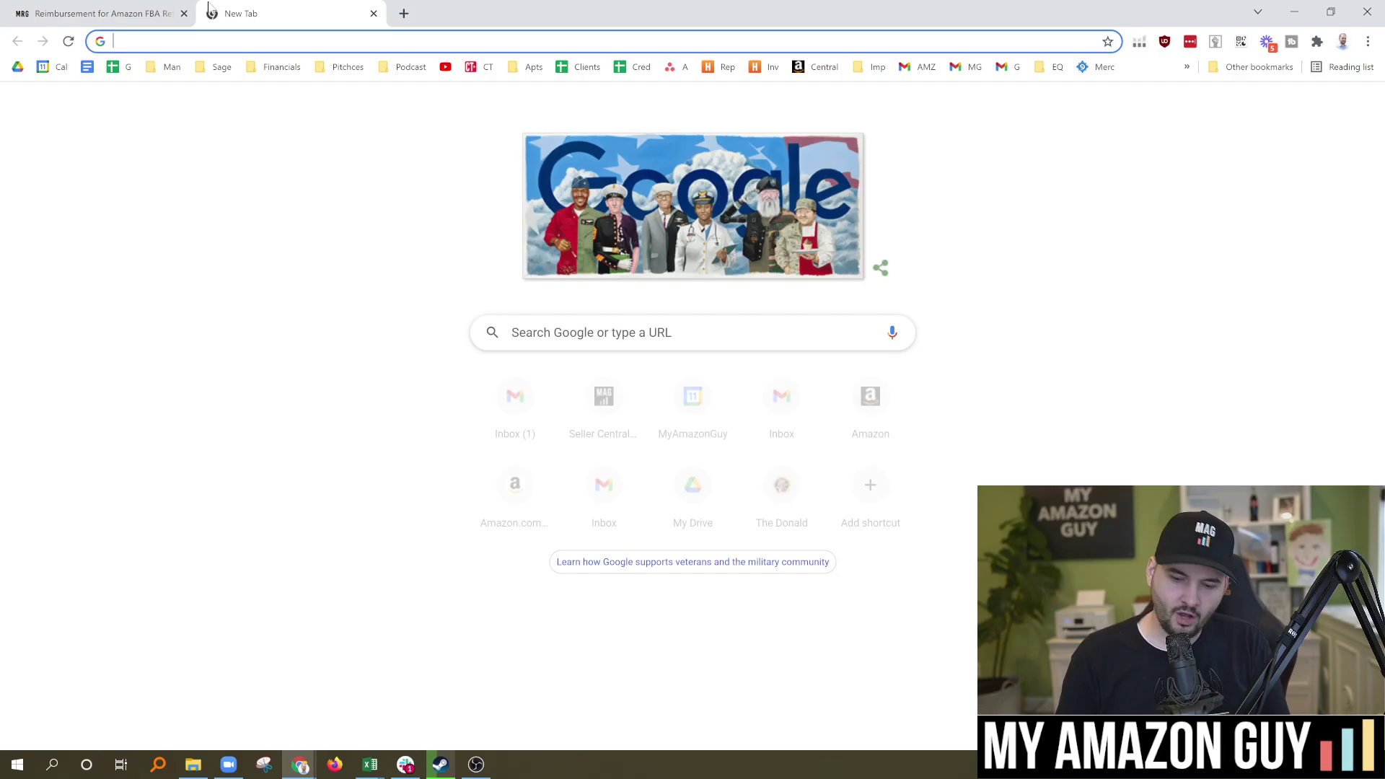
text(my)
key(Return)
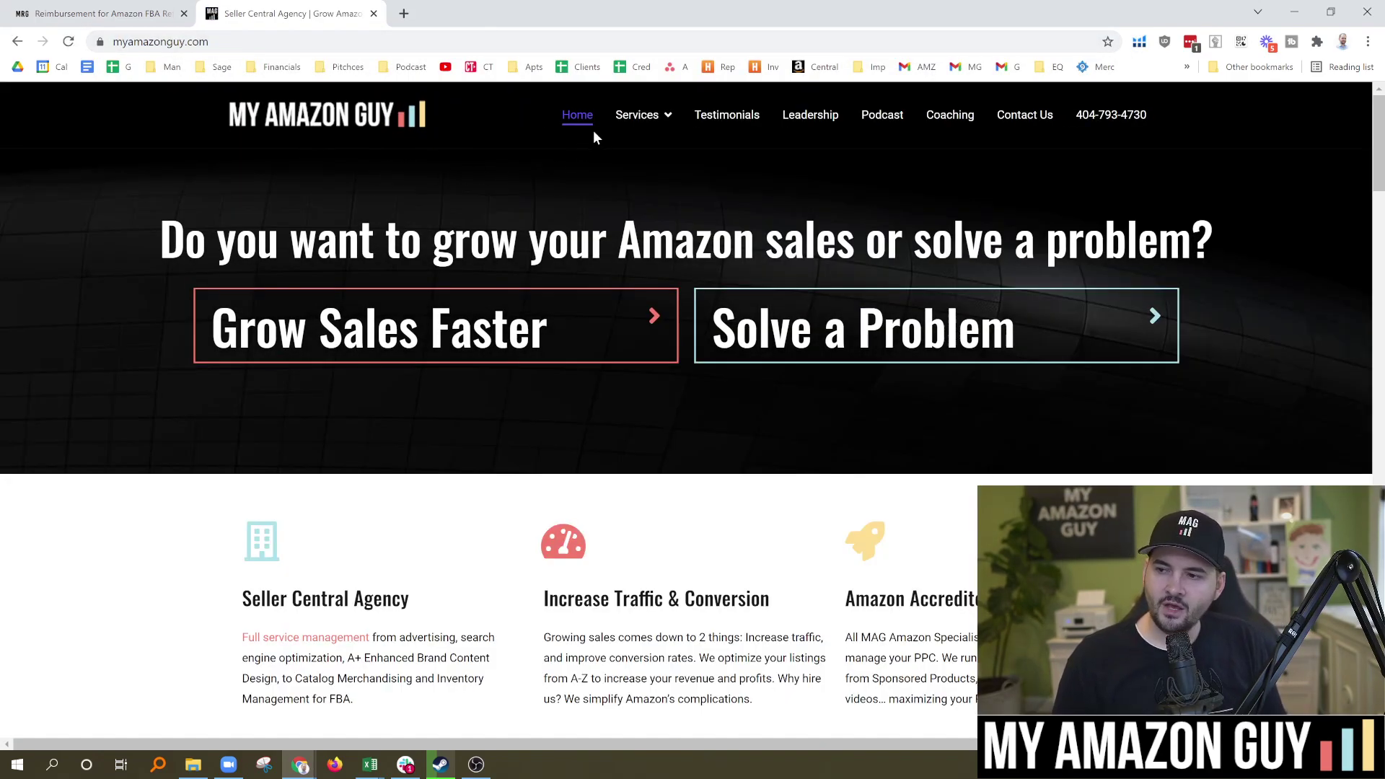
mouse_move(646, 119)
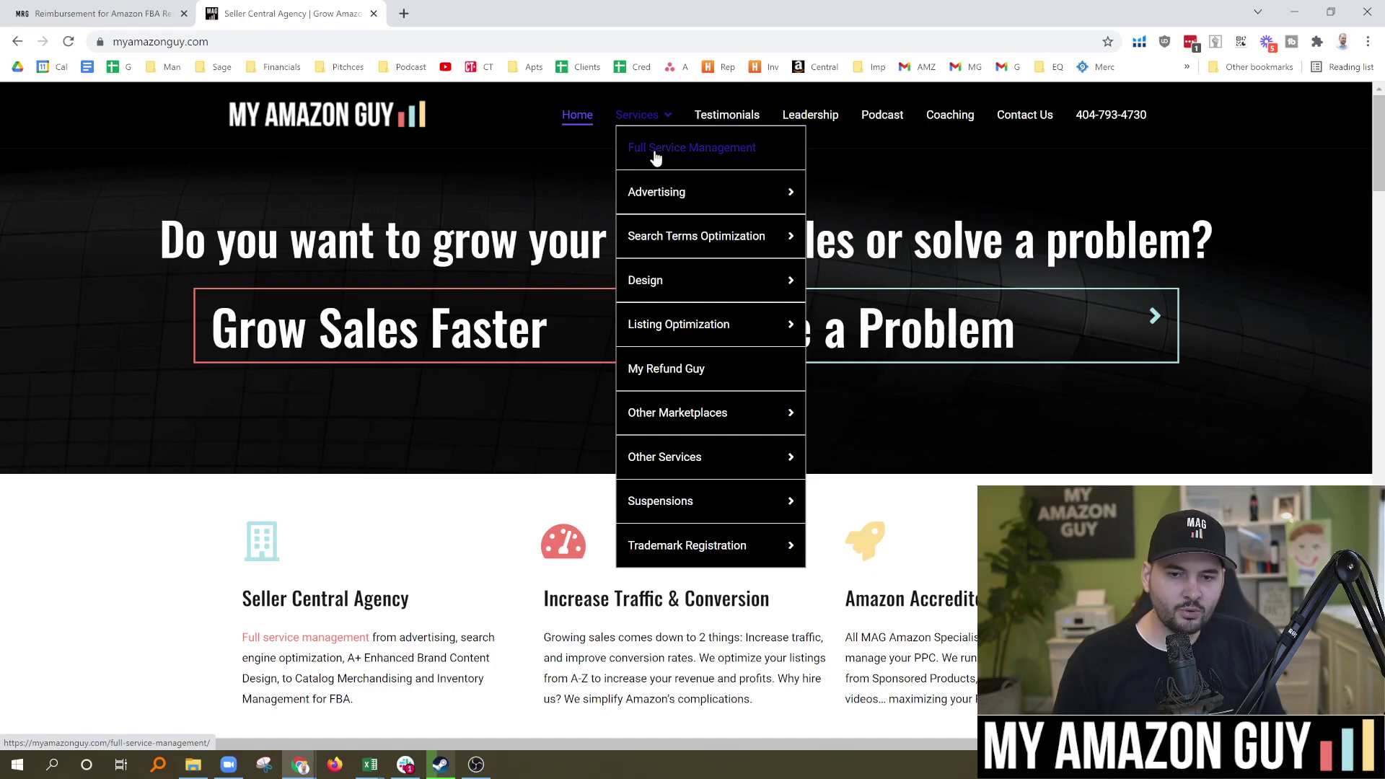
click(655, 153)
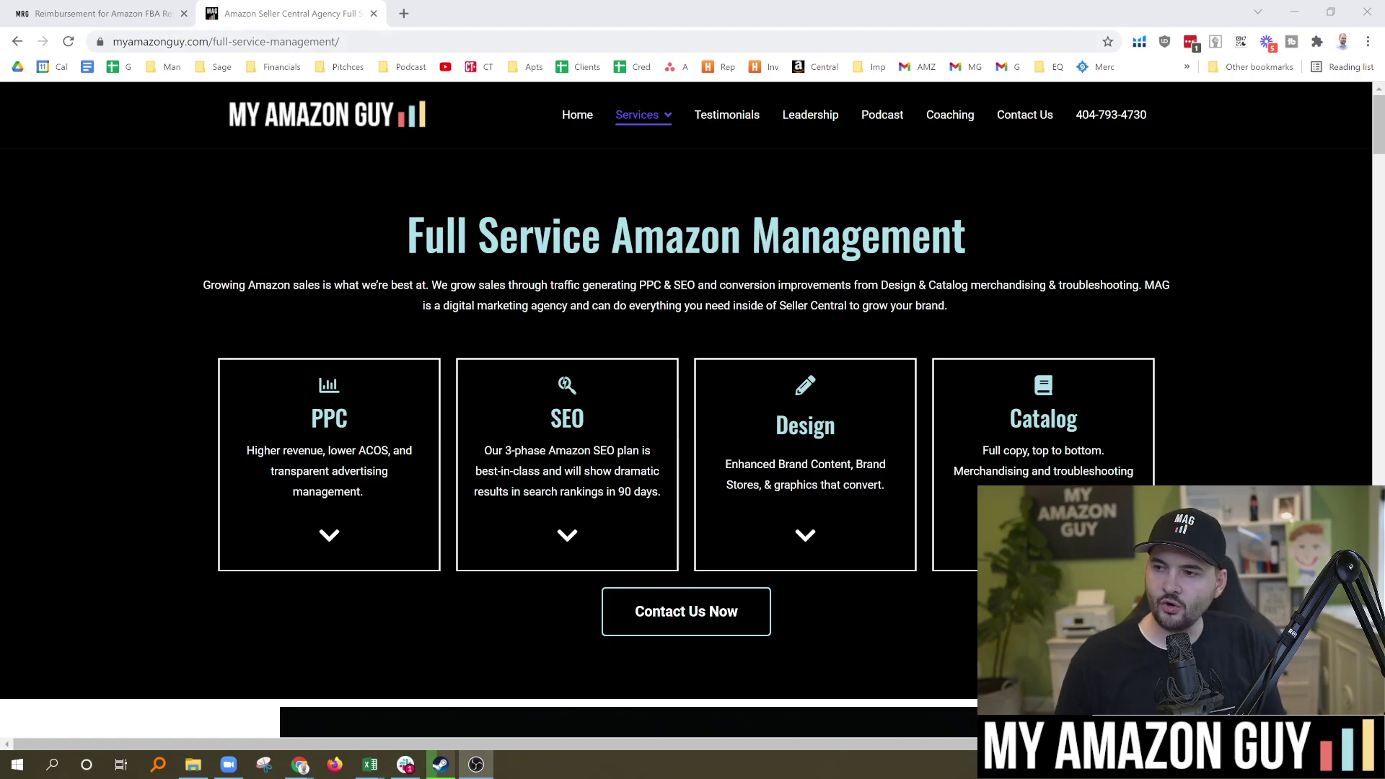
key(ctrl+l)
Step: Change the address to the myamazonguy.com jobs page and scroll to the Advertising Specialist listing
key(End)
key(BackSpace)
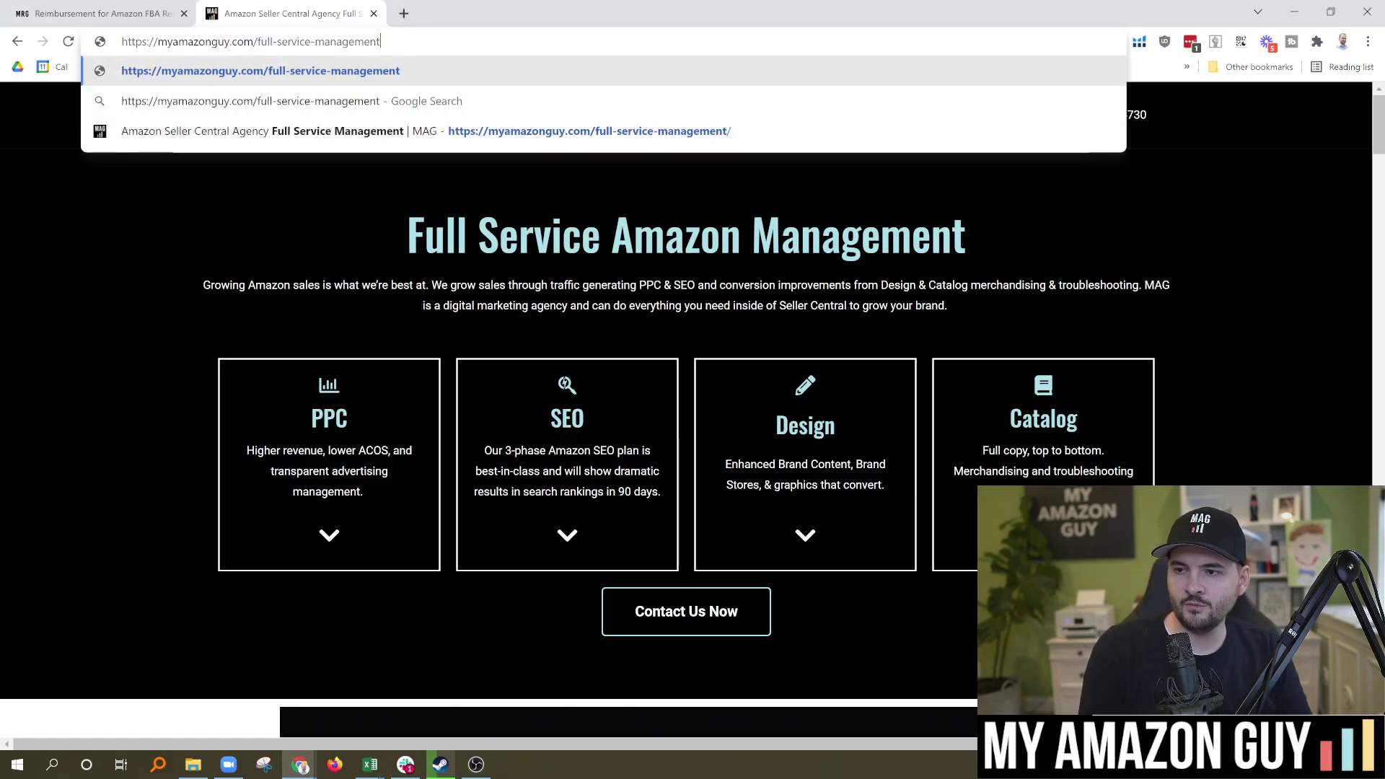
key(BackSpace)
key(BackSpace)
key(BackSpace)
key(BackSpace)
key(BackSpace)
key(BackSpace)
key(BackSpace)
key(BackSpace)
key(BackSpace)
key(BackSpace)
key(BackSpace)
key(BackSpace)
key(BackSpace)
key(BackSpace)
key(BackSpace)
key(BackSpace)
key(BackSpace)
key(BackSpace)
key(BackSpace)
key(BackSpace)
text(job)
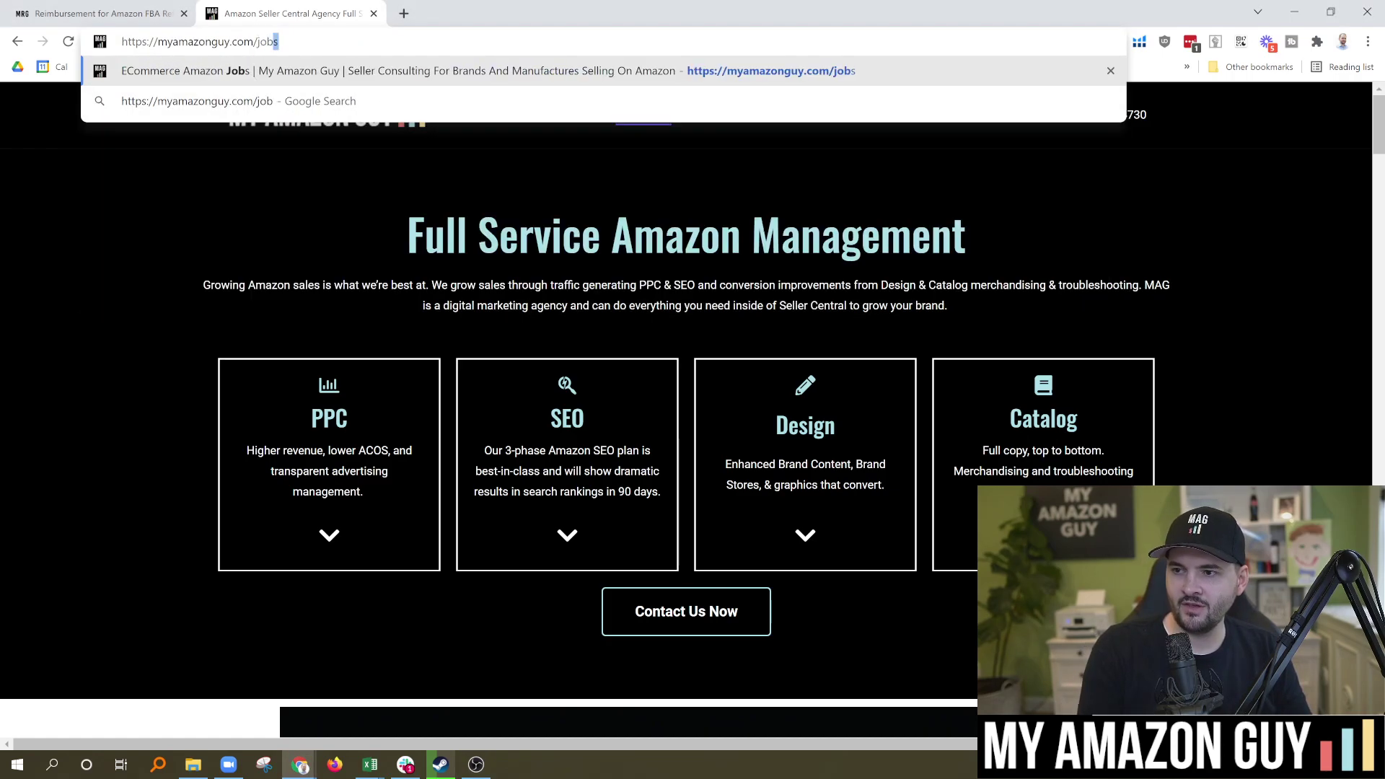
key(Return)
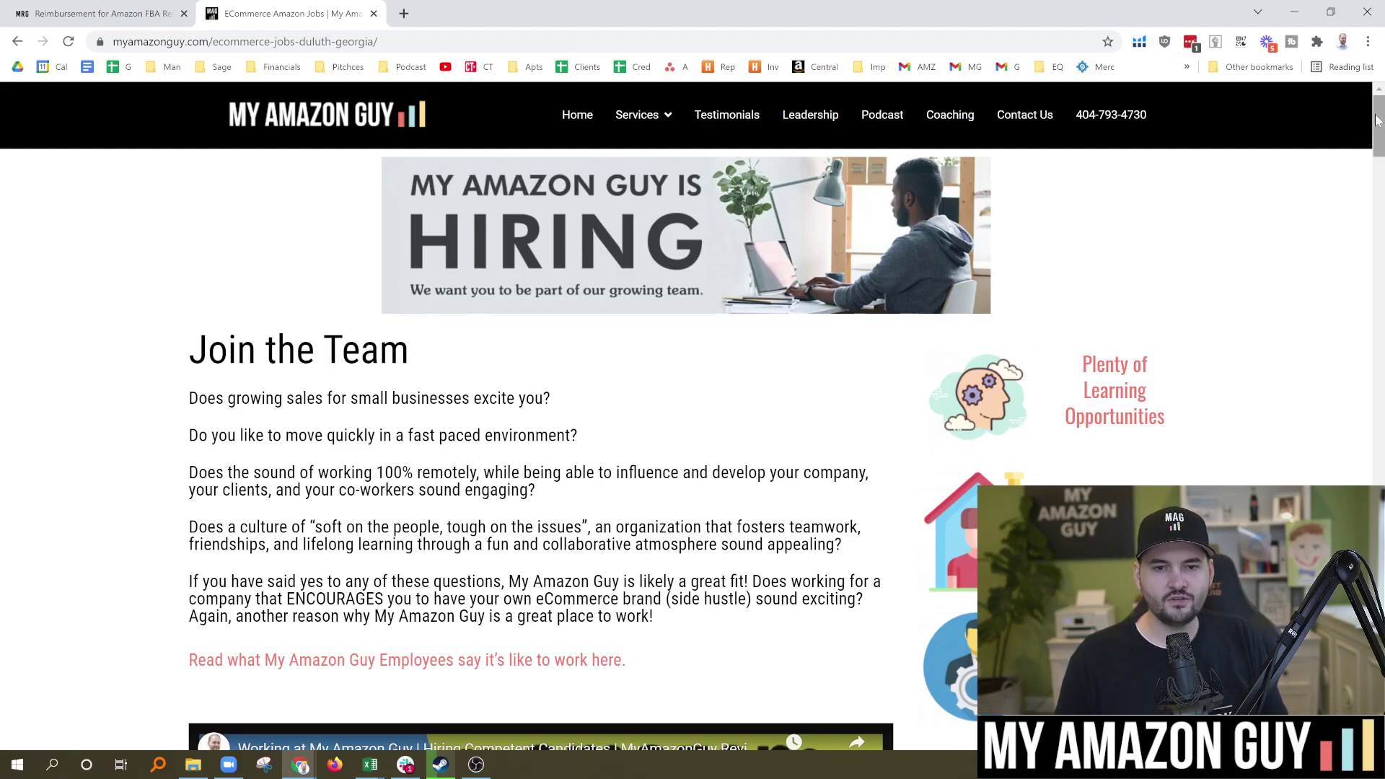
drag(1378, 120, 1381, 422)
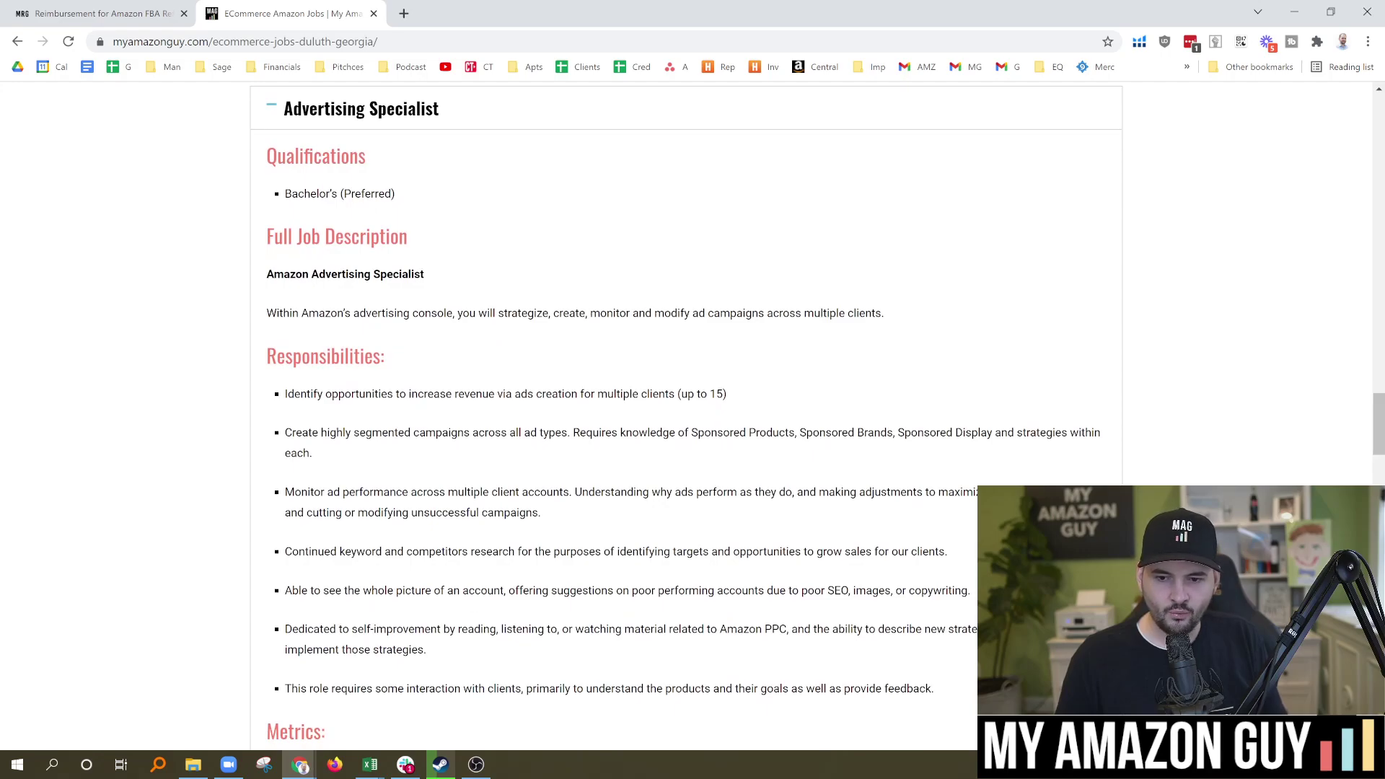